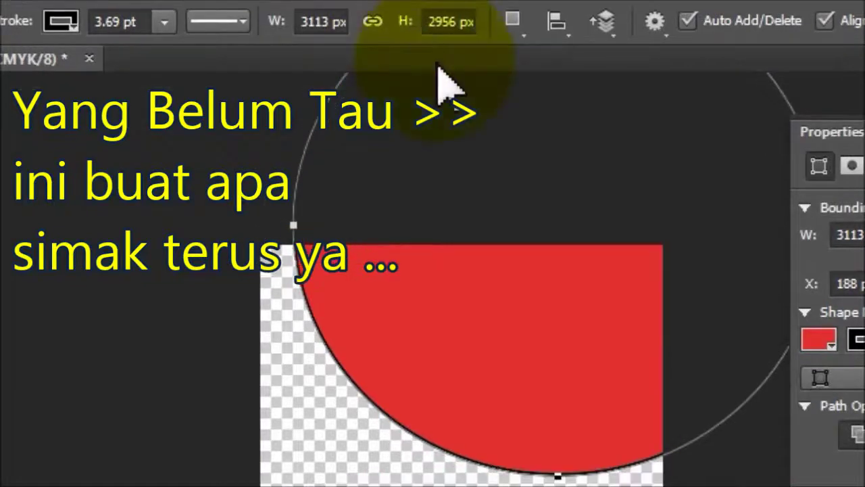
Step: Subtract the circle from the red rectangle, then open the first example flyer screenshot
click(513, 26)
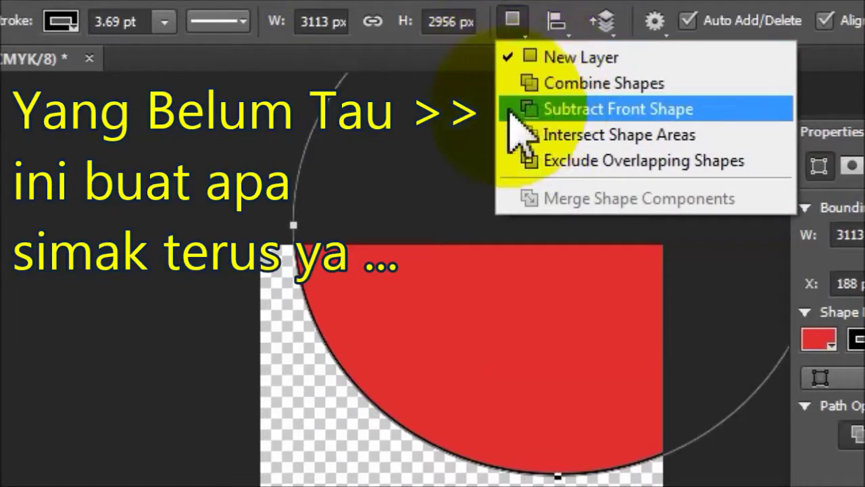
click(557, 110)
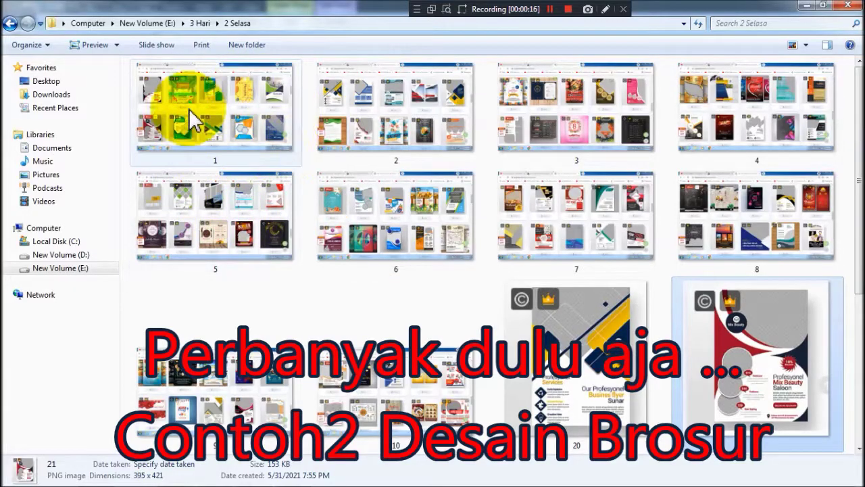
double_click(194, 123)
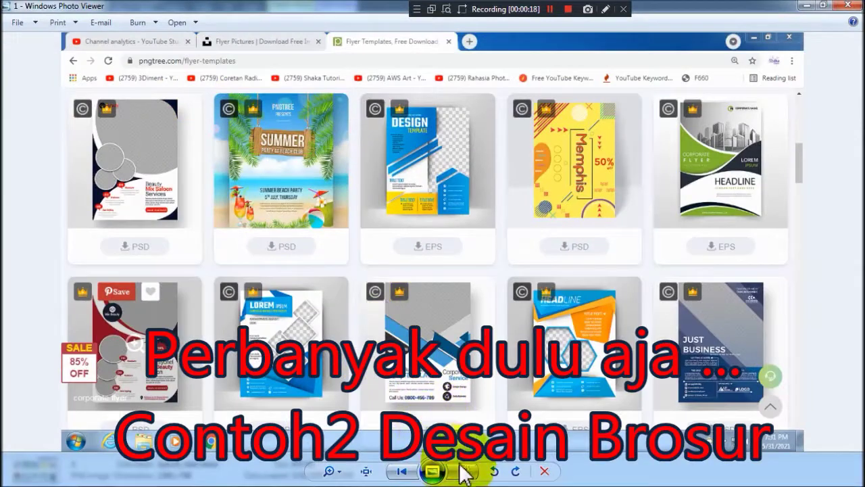
Step: Browse forward through six of the saved flyer-template screenshots
click(461, 471)
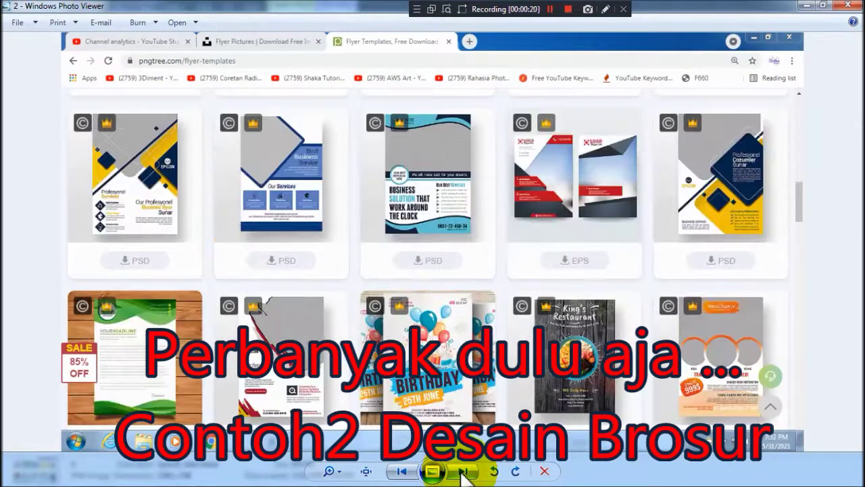
click(462, 472)
click(462, 472)
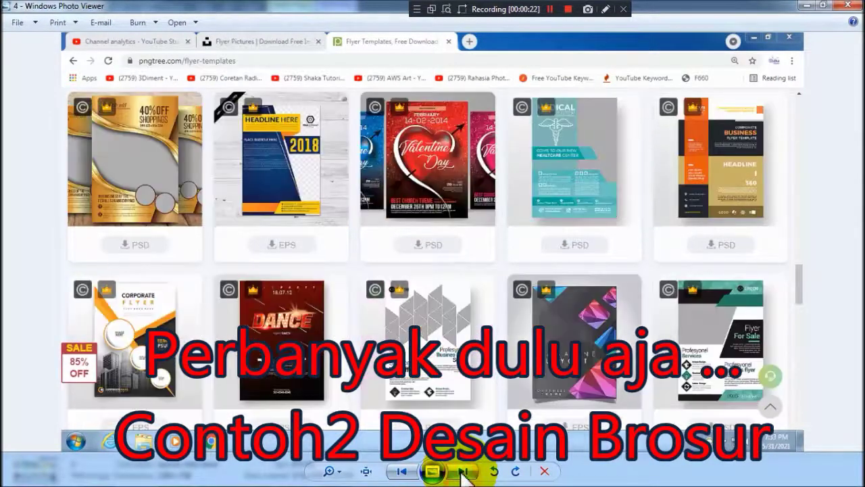
click(462, 472)
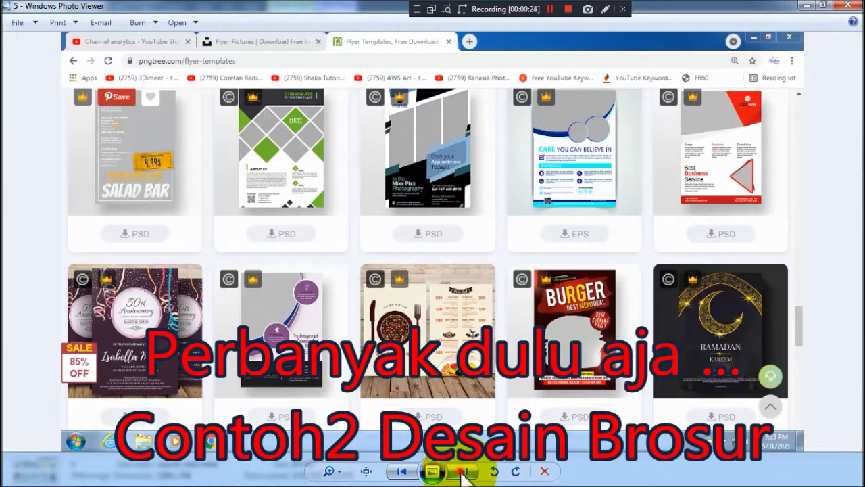
click(462, 473)
click(462, 472)
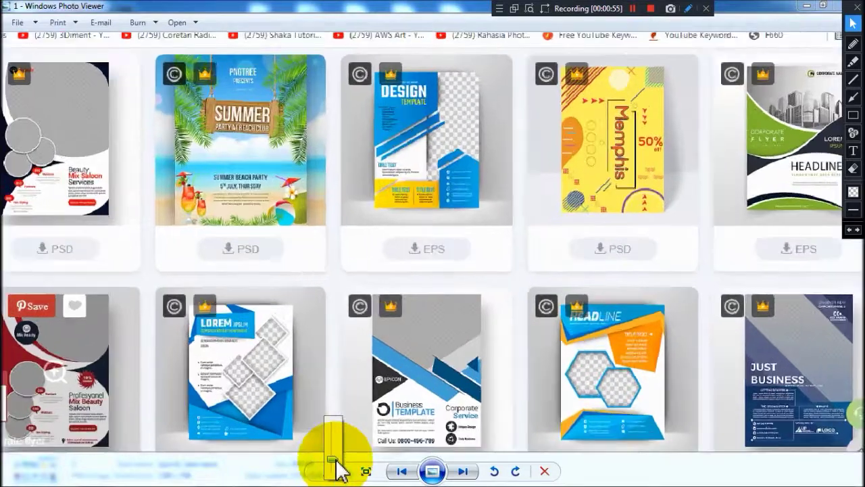
Step: Zoom in on image 1 and pan across its Summer and Design flyers
drag(332, 471, 333, 451)
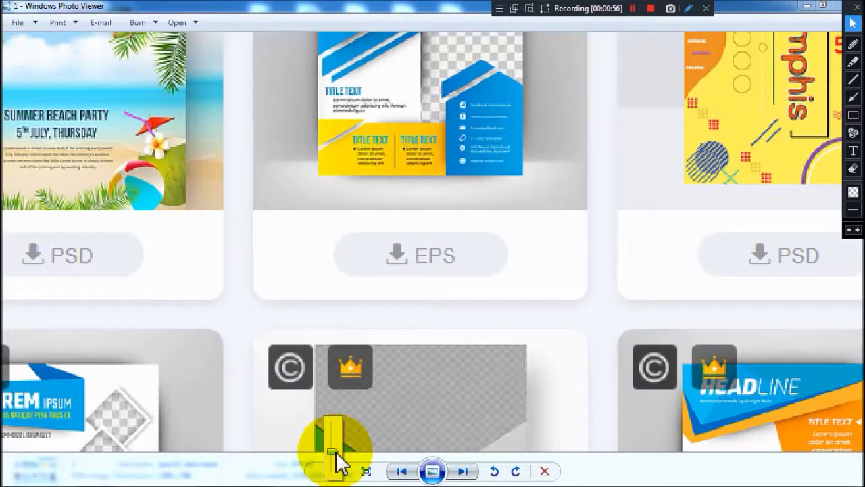
mouse_move(216, 245)
mouse_down()
mouse_move(324, 329)
mouse_move(470, 407)
mouse_up()
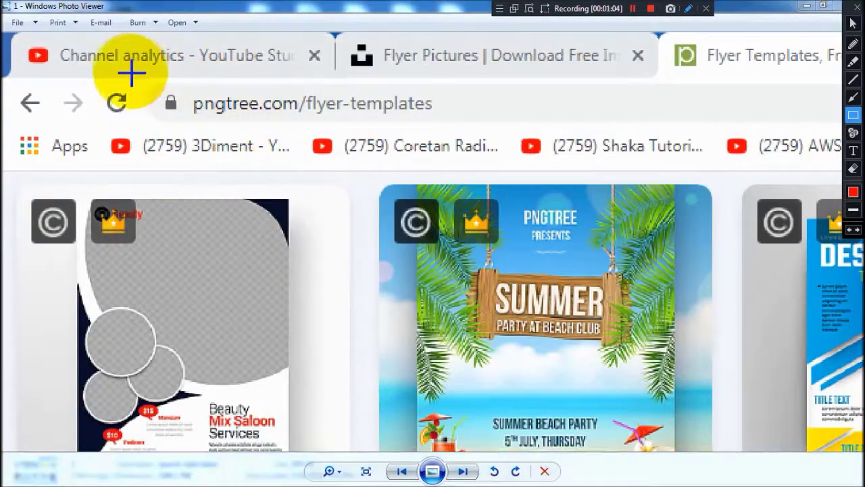
drag(118, 65, 482, 157)
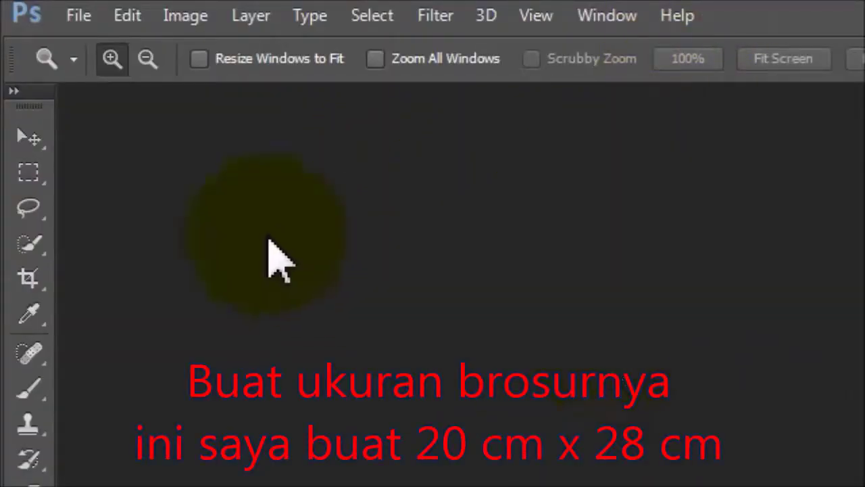
Step: Make a new document: width 20, height 28 centimetres, resolution 300, CMYK Color mode
click(80, 21)
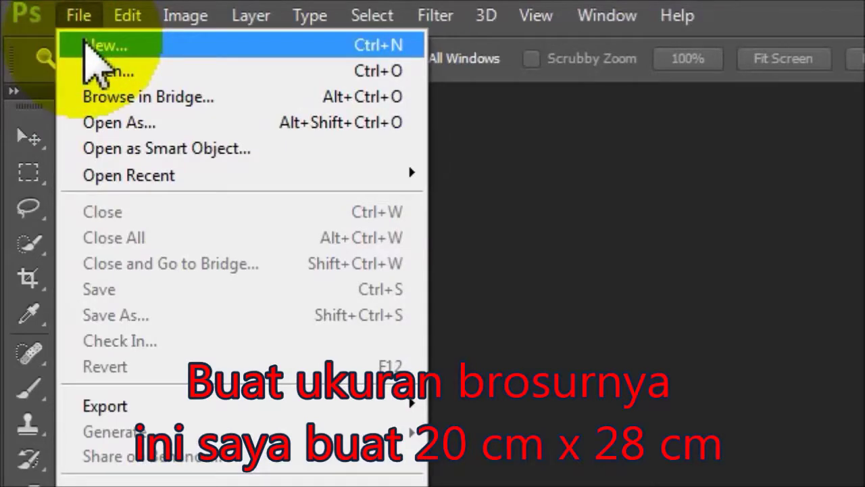
click(85, 44)
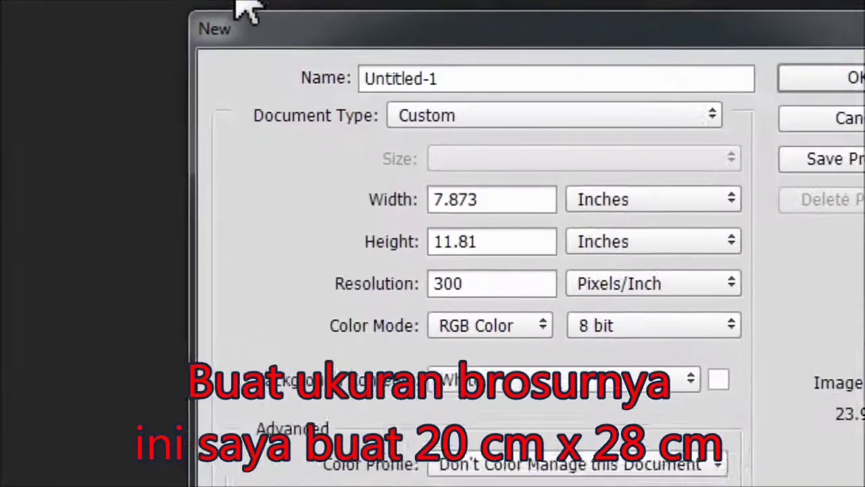
text(20)
click(284, 233)
text(28)
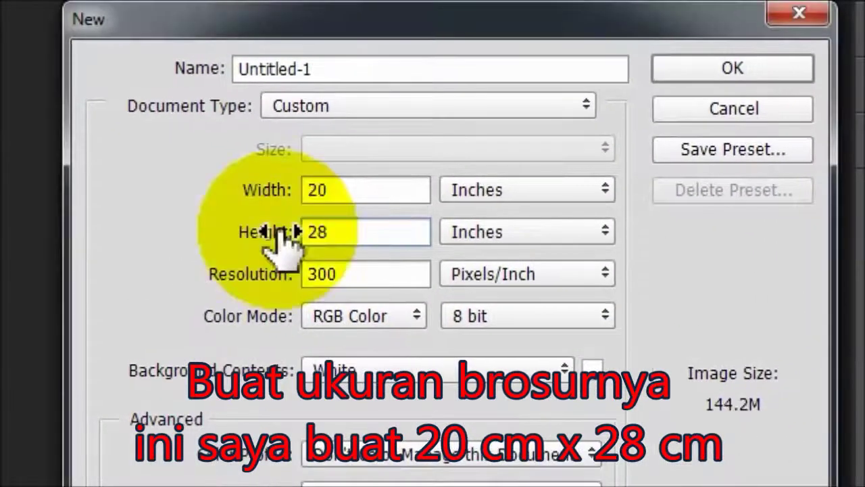
click(479, 192)
click(466, 251)
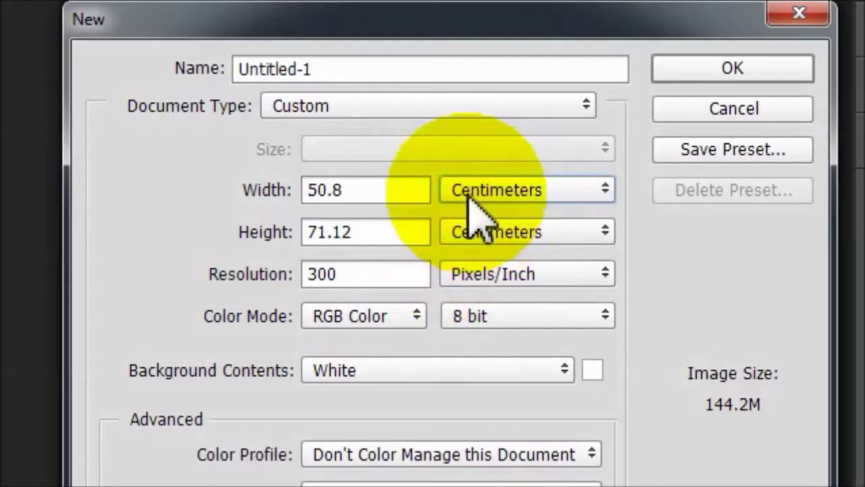
double_click(385, 189)
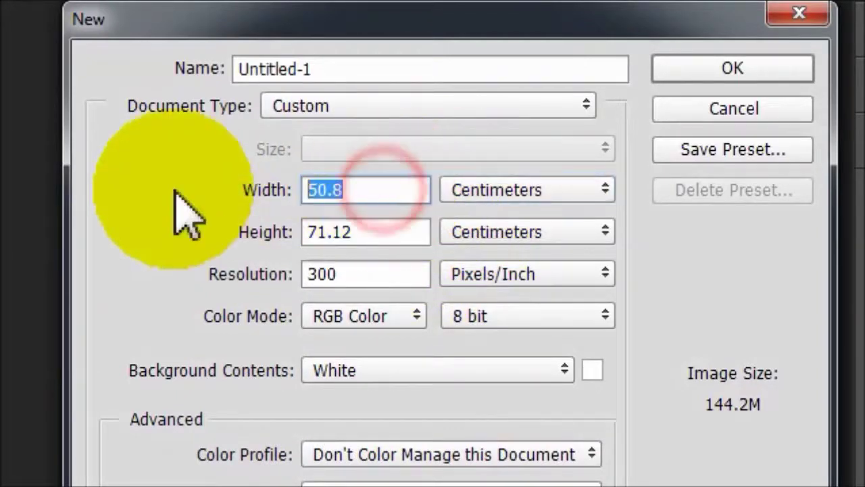
text(20)
double_click(354, 230)
text(28)
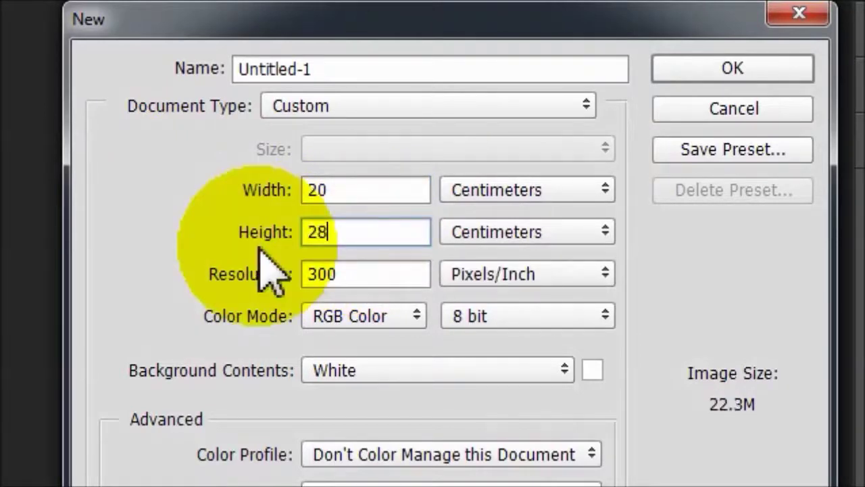
double_click(326, 274)
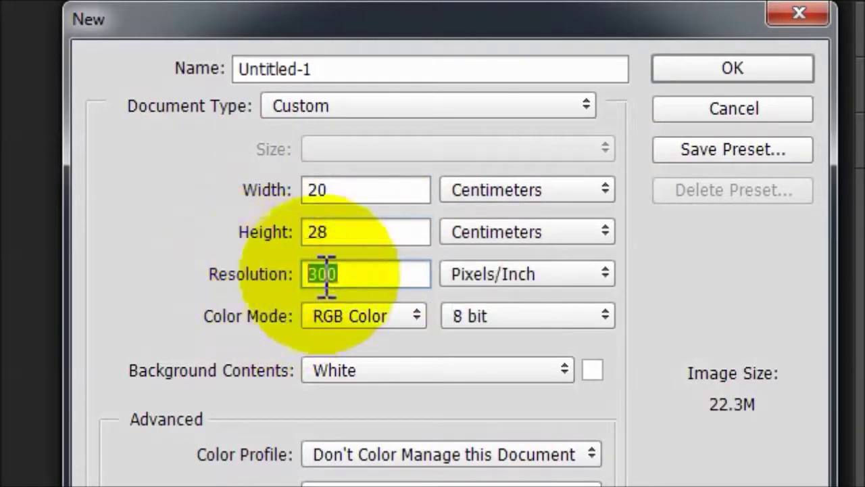
click(356, 317)
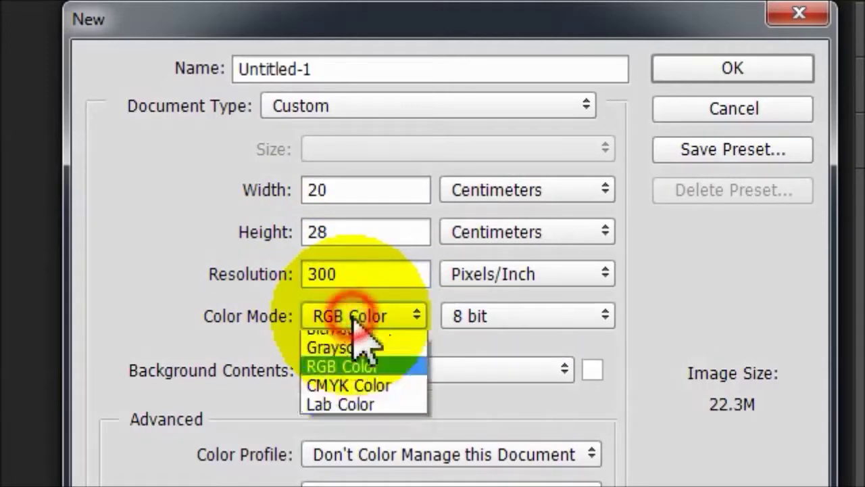
click(356, 400)
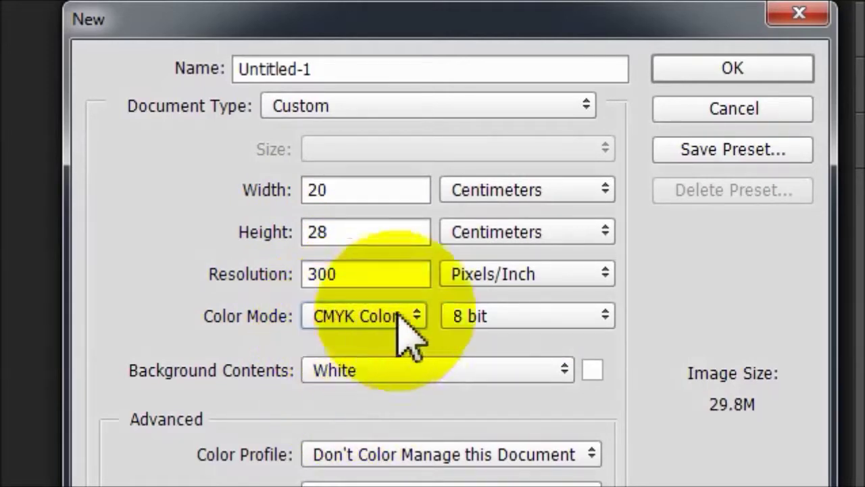
click(725, 71)
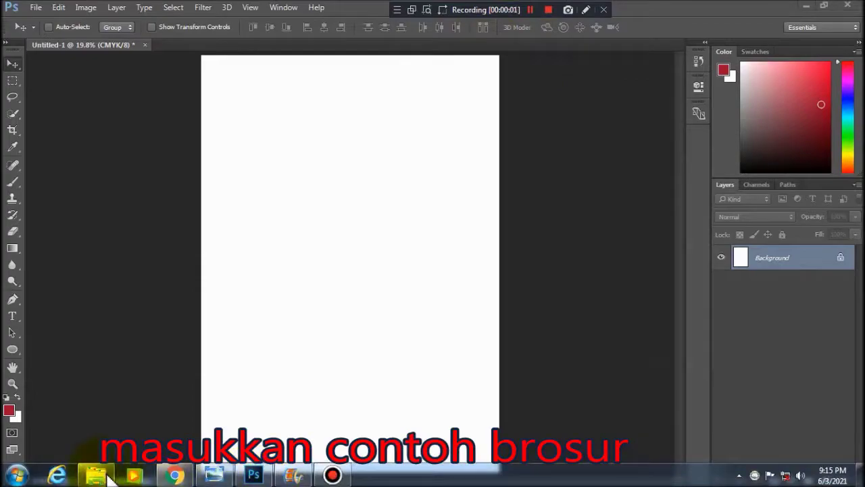
Step: Select flyer 21 in the Explorer sample folder and drag it into Photoshop
click(107, 477)
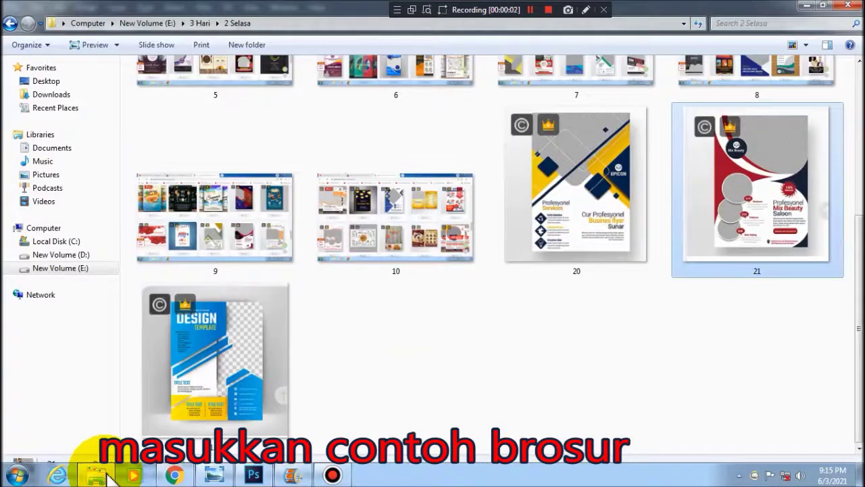
click(604, 367)
click(716, 217)
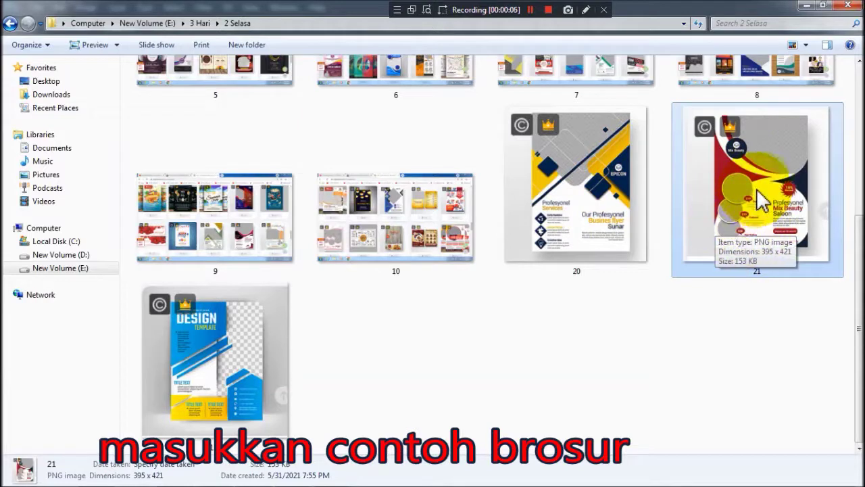
drag(760, 199, 544, 476)
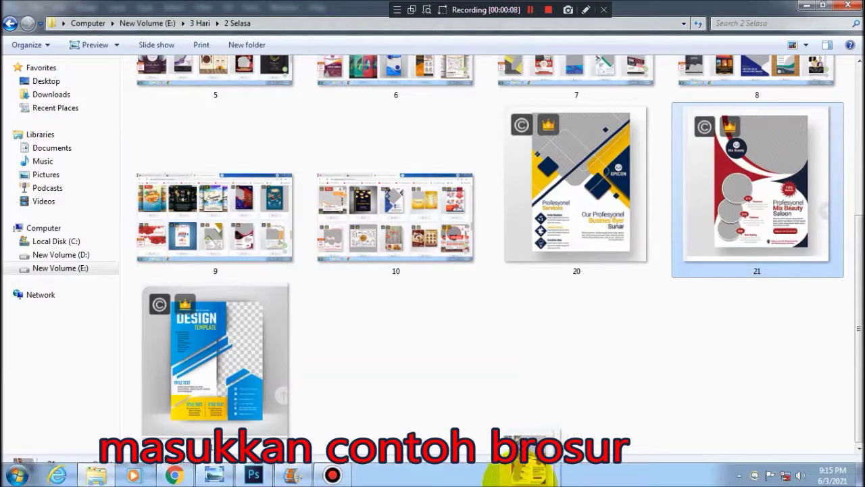
mouse_move(506, 451)
mouse_down()
mouse_move(267, 466)
mouse_move(315, 354)
mouse_move(316, 319)
mouse_up()
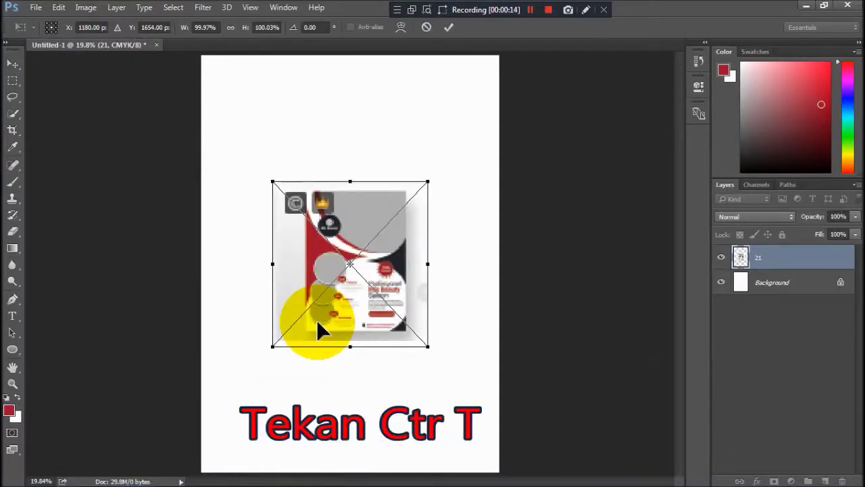
Step: Scale layer 21 proportionally to about 301.5% so it fills the page, and apply
key(ctrl+minus)
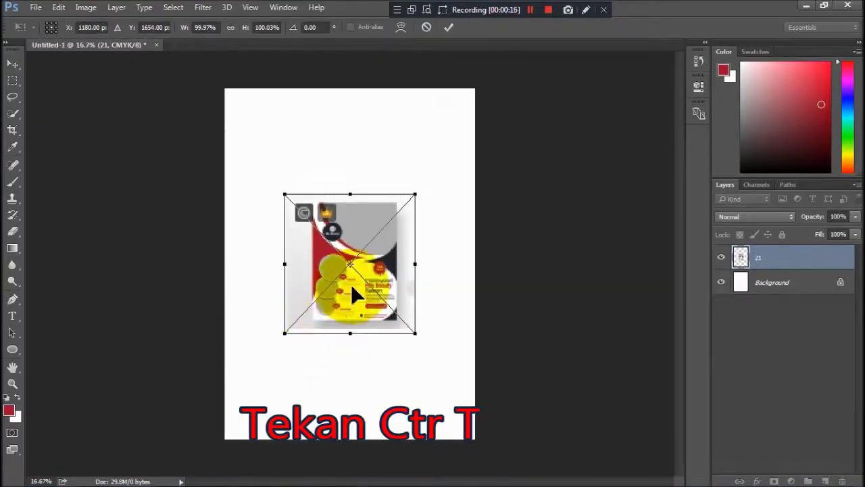
click(230, 28)
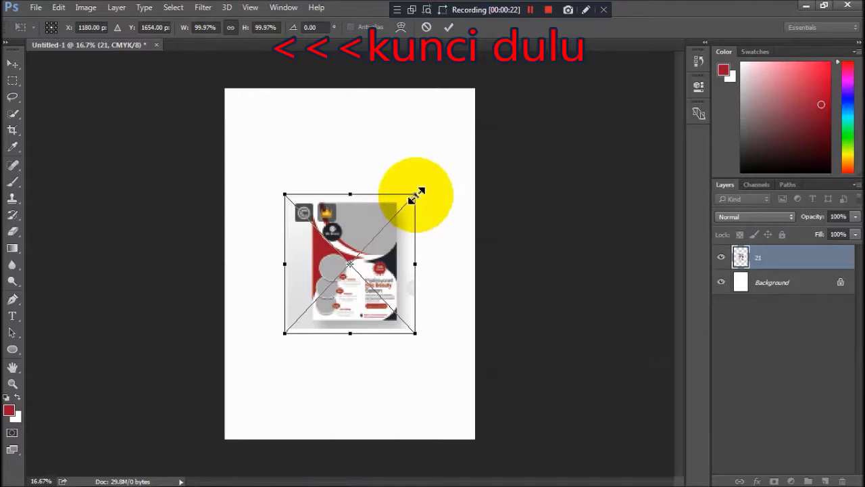
drag(416, 195, 500, 96)
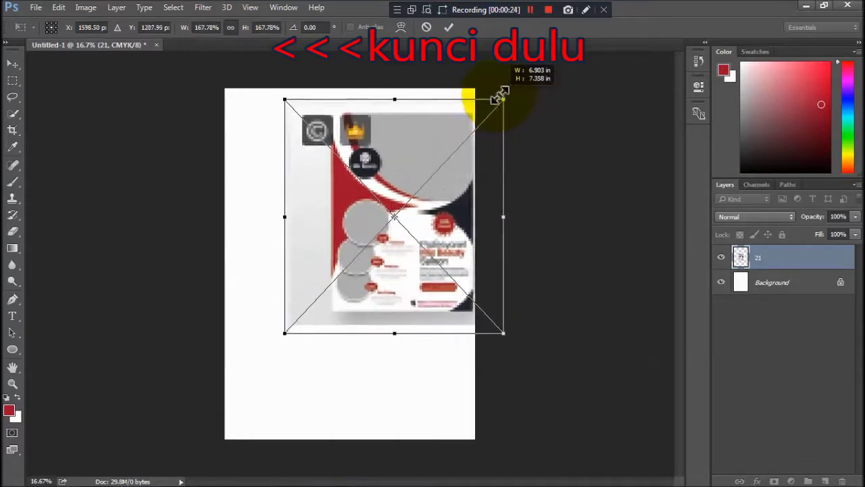
drag(285, 331, 203, 484)
key(ctrl+minus)
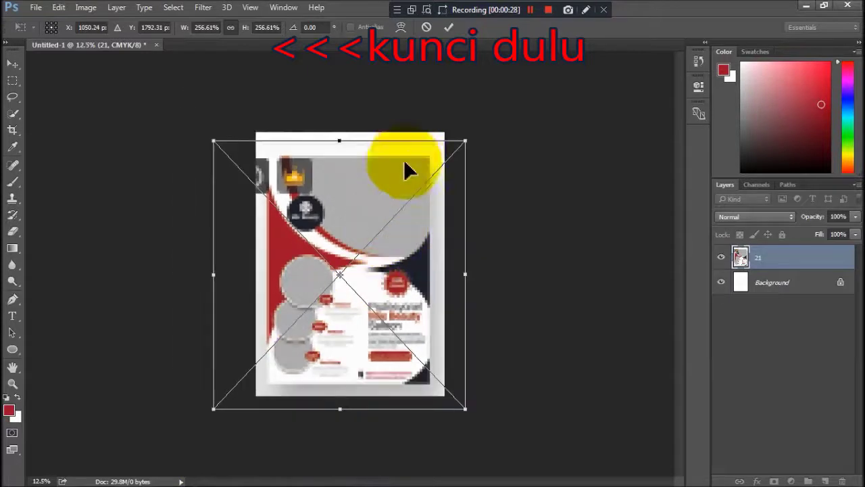
drag(466, 139, 484, 108)
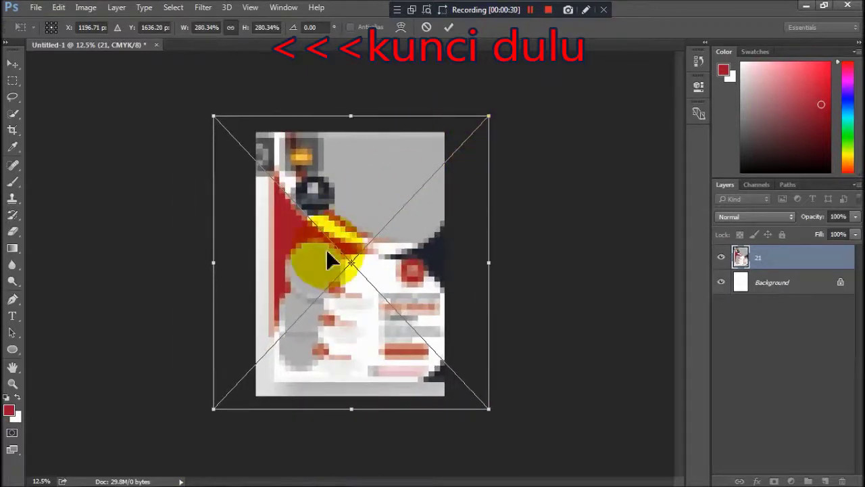
drag(215, 407, 192, 429)
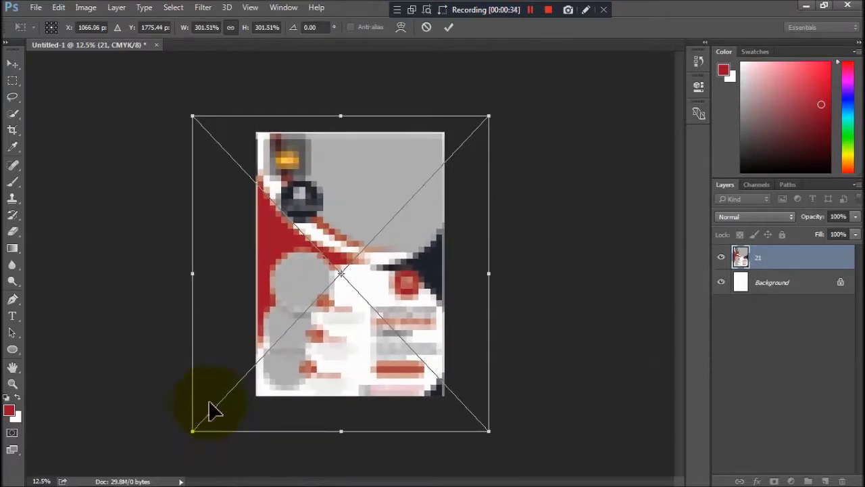
click(448, 27)
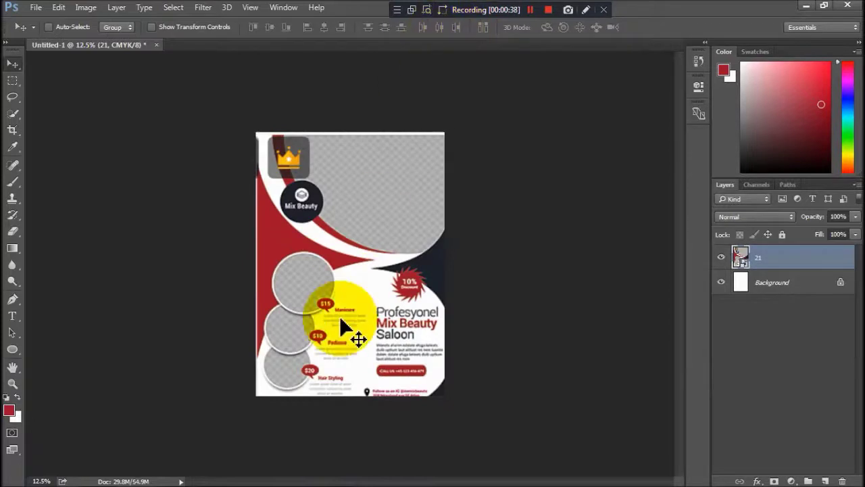
Step: Fit the flyer on screen and set the Ellipse tool to Shape mode
click(12, 383)
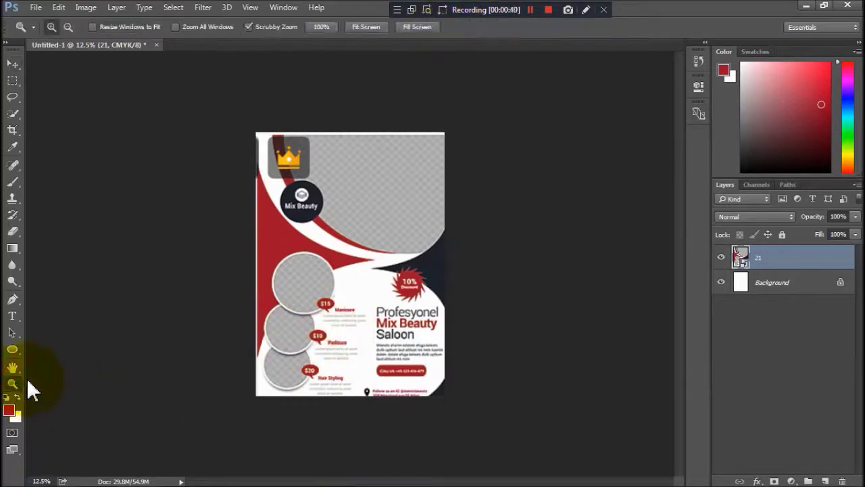
right_click(414, 306)
click(416, 313)
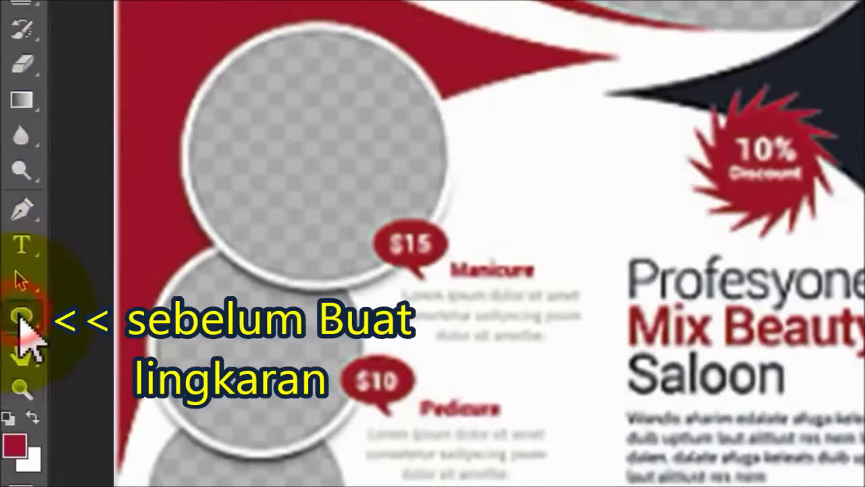
click(20, 316)
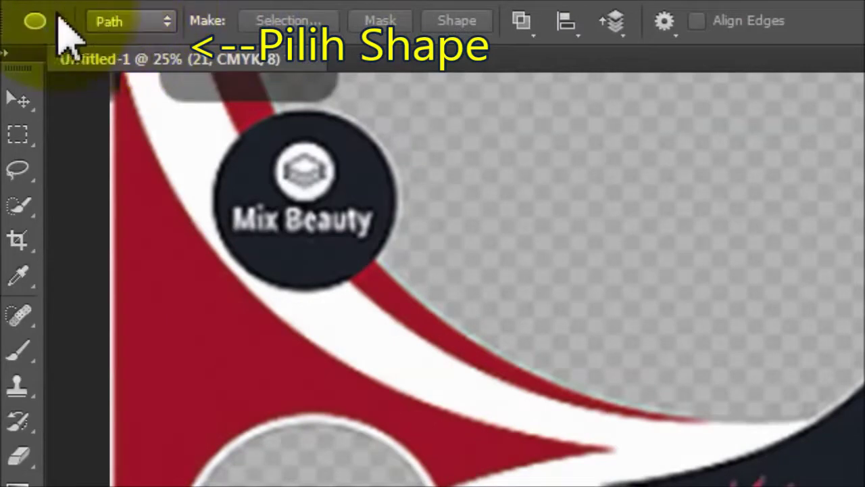
click(125, 24)
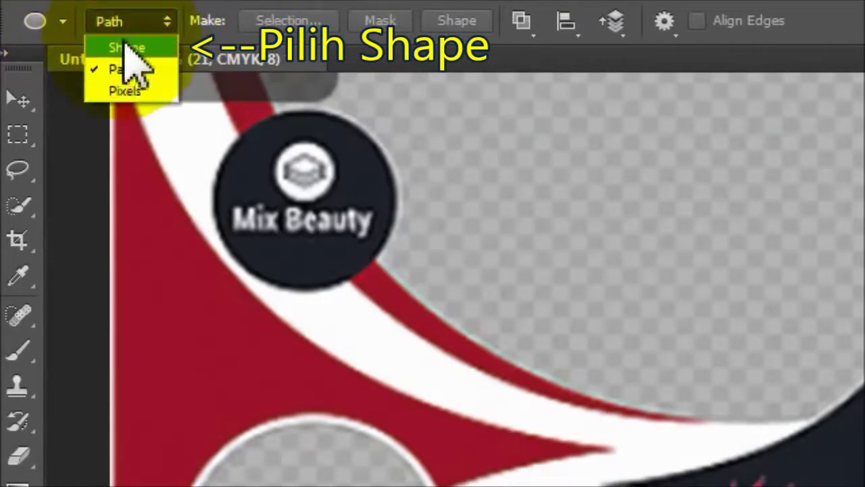
click(123, 46)
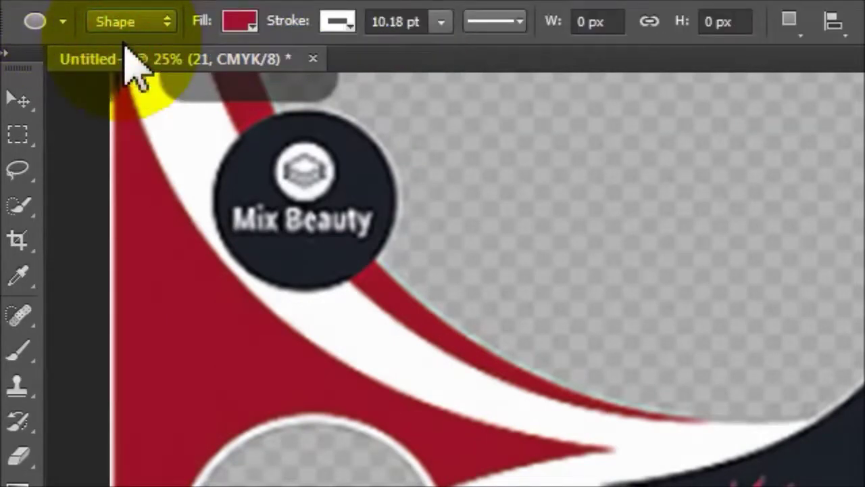
Step: Give the ellipse shape a yellow fill and a black 3.69 pt stroke
click(240, 24)
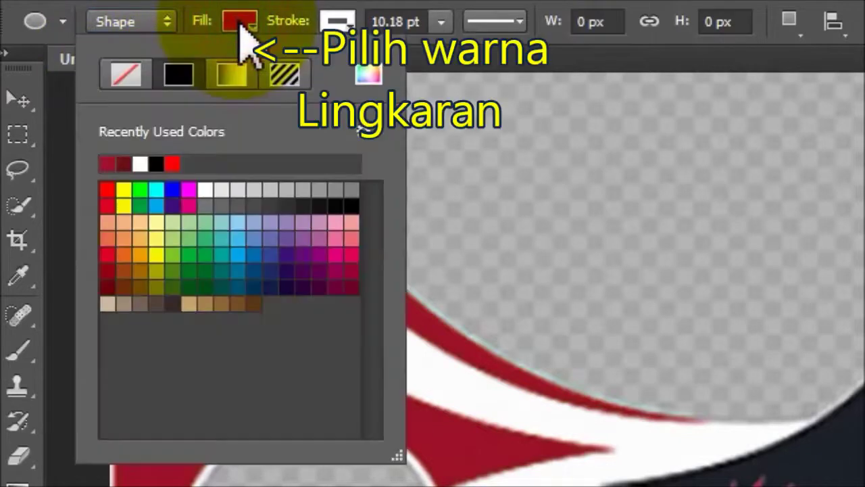
click(123, 163)
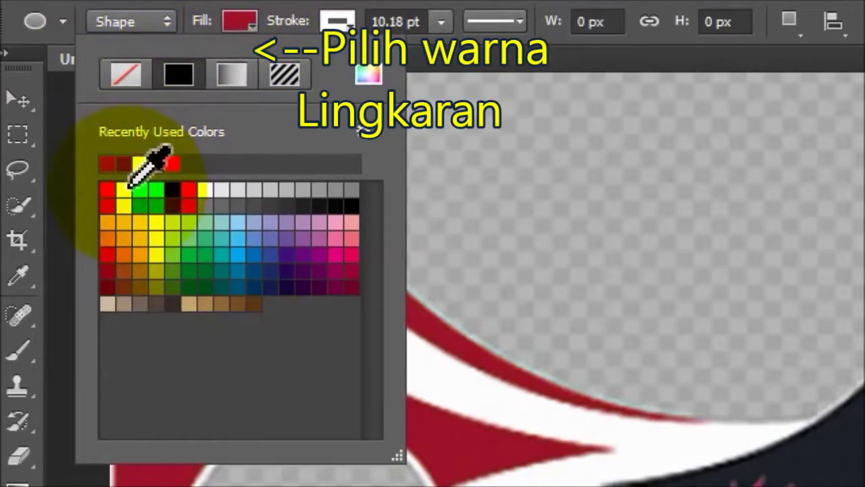
click(125, 188)
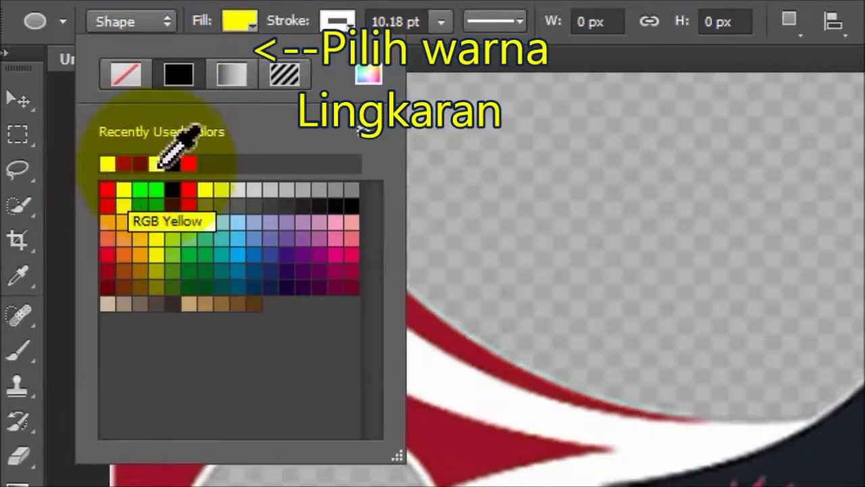
click(336, 25)
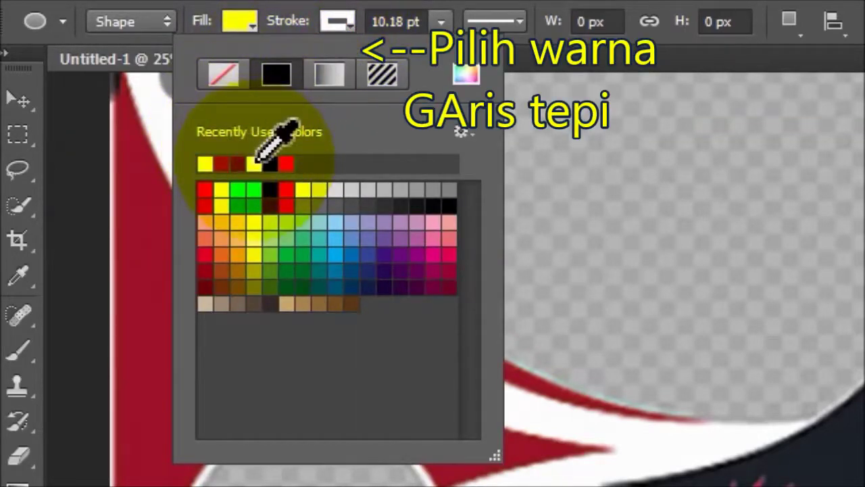
click(257, 161)
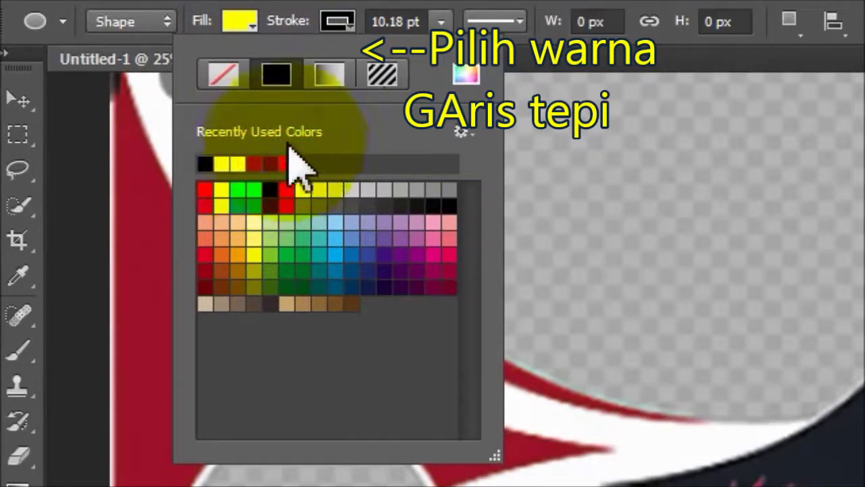
click(440, 22)
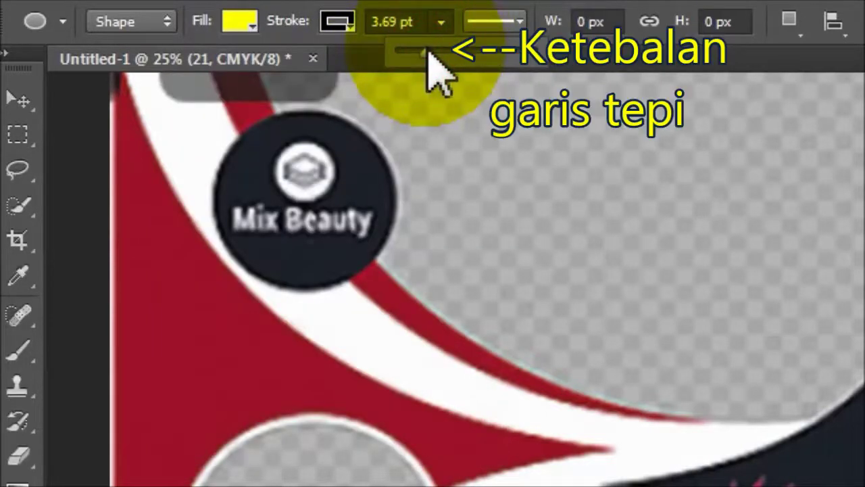
click(551, 3)
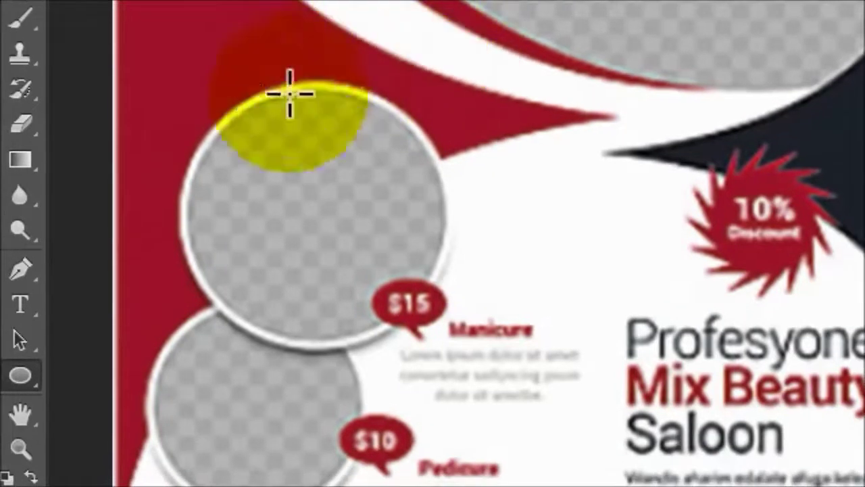
Step: Draw a yellow circle over the top grey photo circle and resize it to match
mouse_move(228, 100)
mouse_down()
mouse_move(369, 297)
mouse_move(462, 407)
mouse_up()
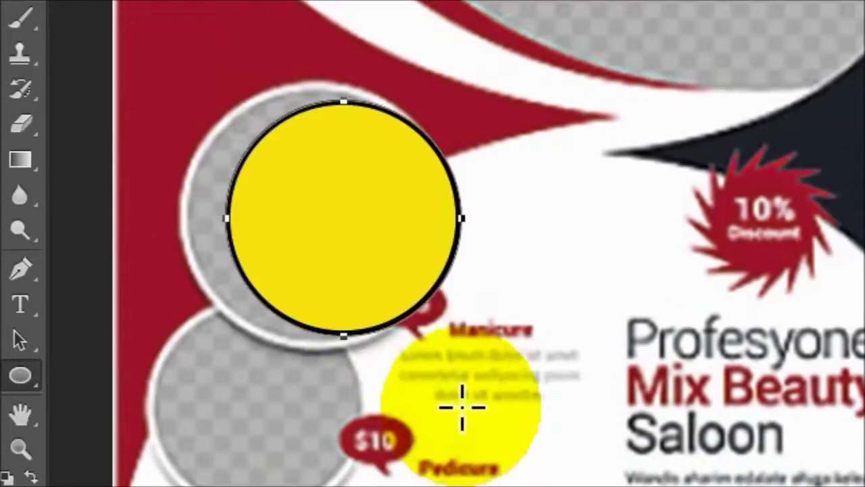
drag(331, 224, 263, 269)
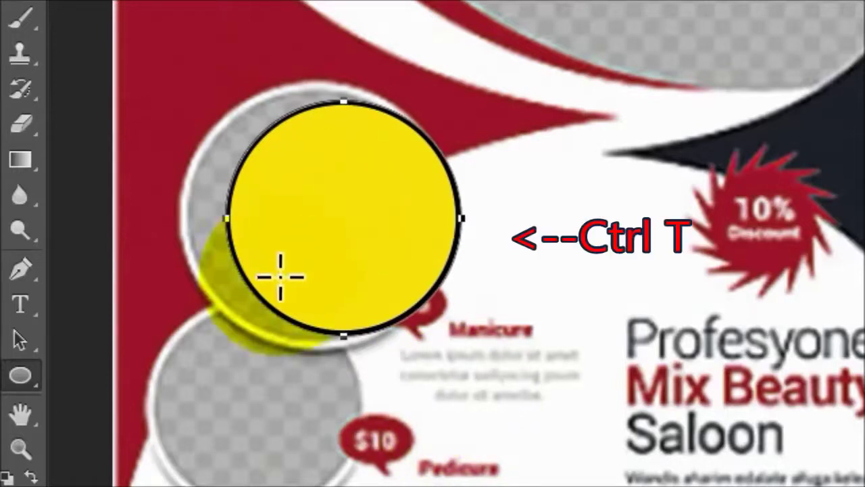
key(ctrl+t)
drag(223, 332, 187, 385)
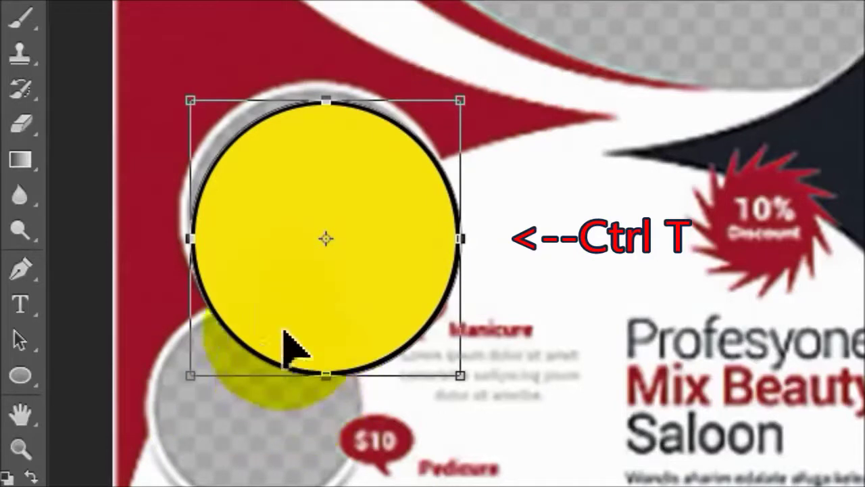
mouse_move(318, 209)
mouse_down()
mouse_move(321, 189)
mouse_move(305, 170)
mouse_up()
drag(359, 169, 359, 169)
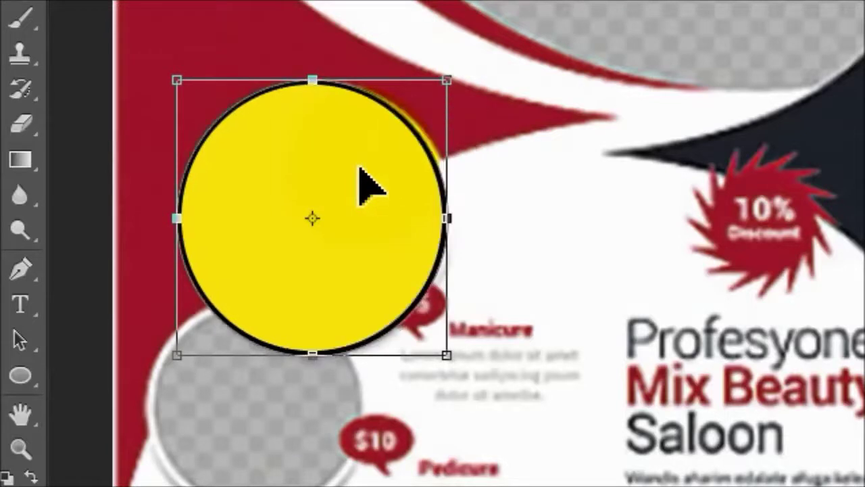
drag(447, 80, 455, 78)
click(378, 164)
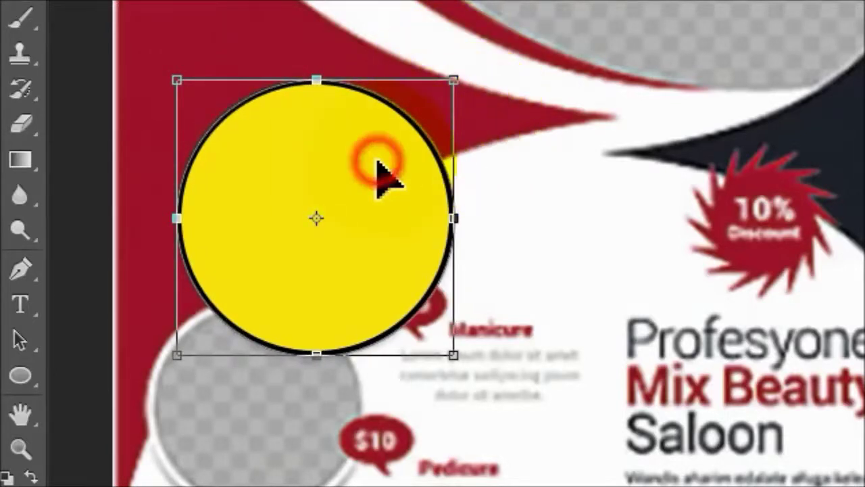
key(u)
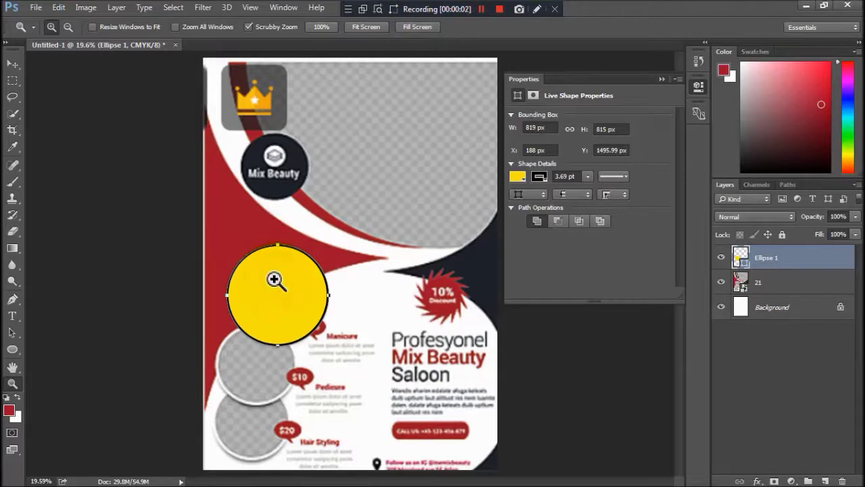
Step: Duplicate the yellow circle twice and shrink the first copy to about 87% over the middle circle
click(776, 290)
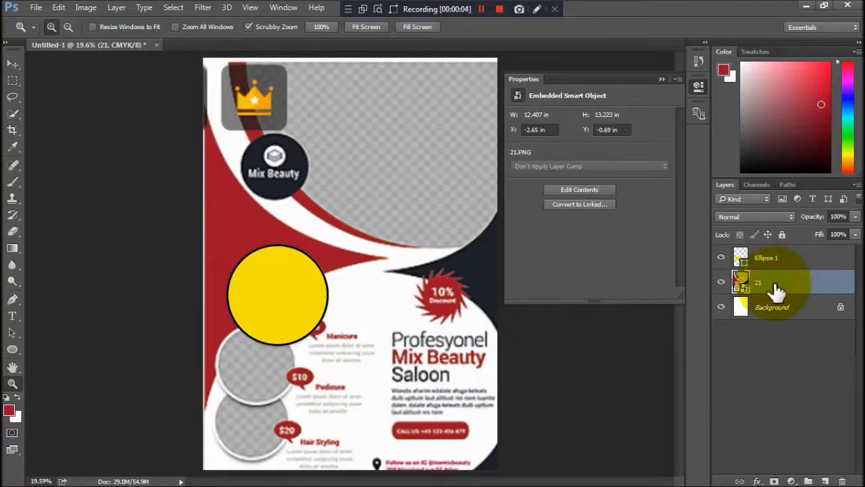
click(780, 261)
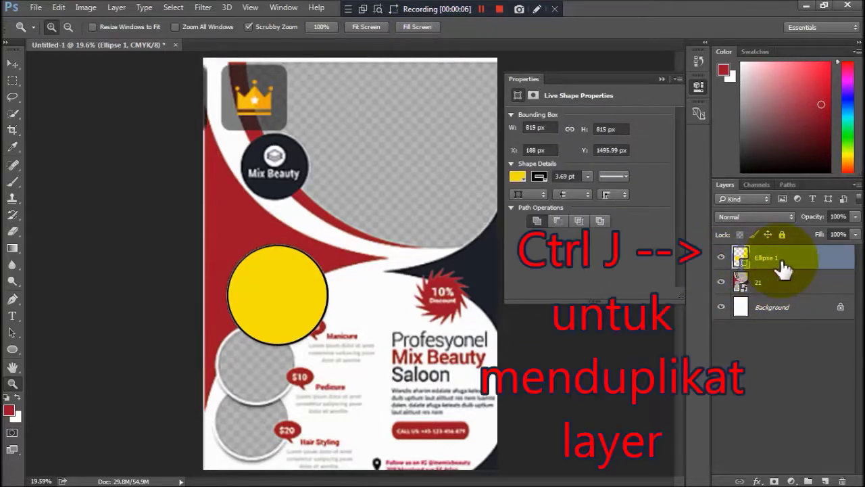
key(ctrl+j)
key(ctrl+j)
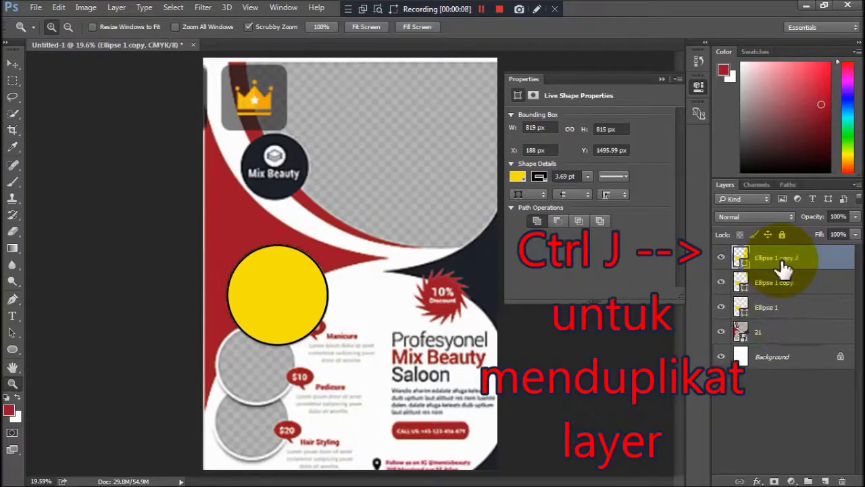
click(782, 287)
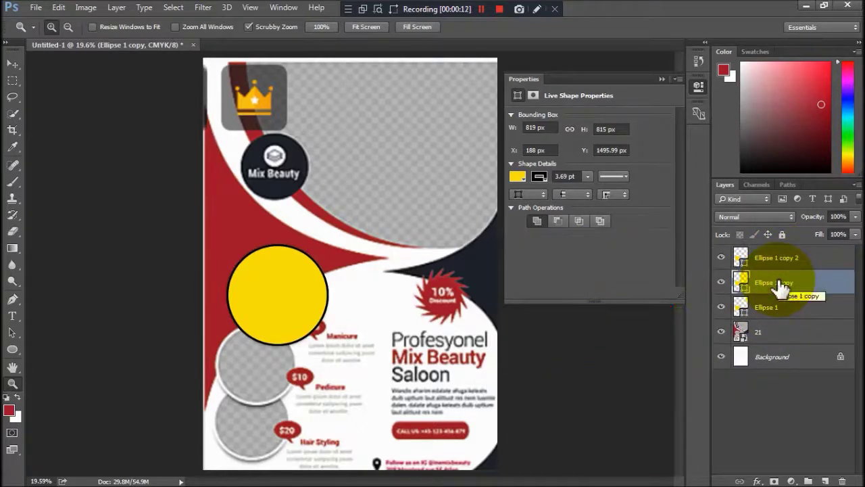
click(13, 65)
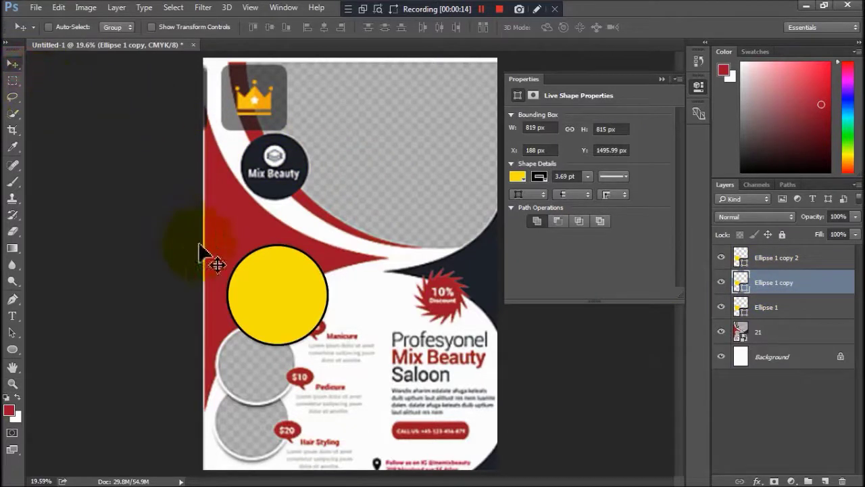
drag(270, 303, 257, 356)
key(ctrl+t)
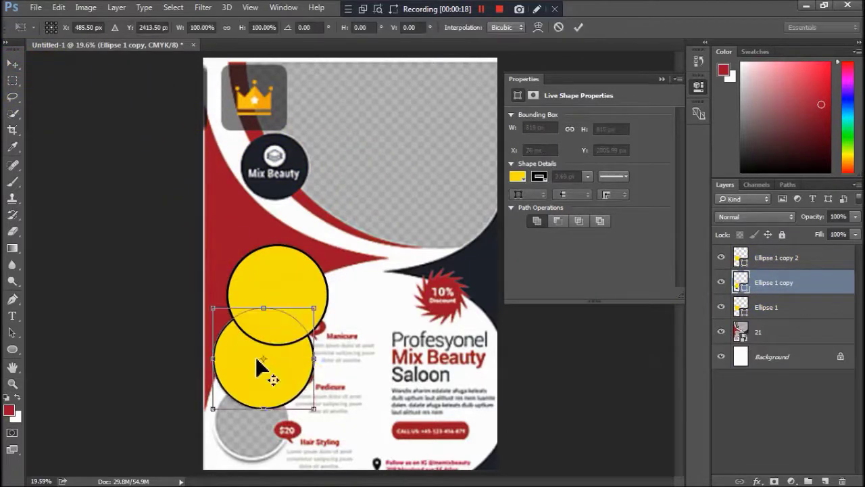
drag(314, 409, 297, 395)
drag(291, 337, 284, 371)
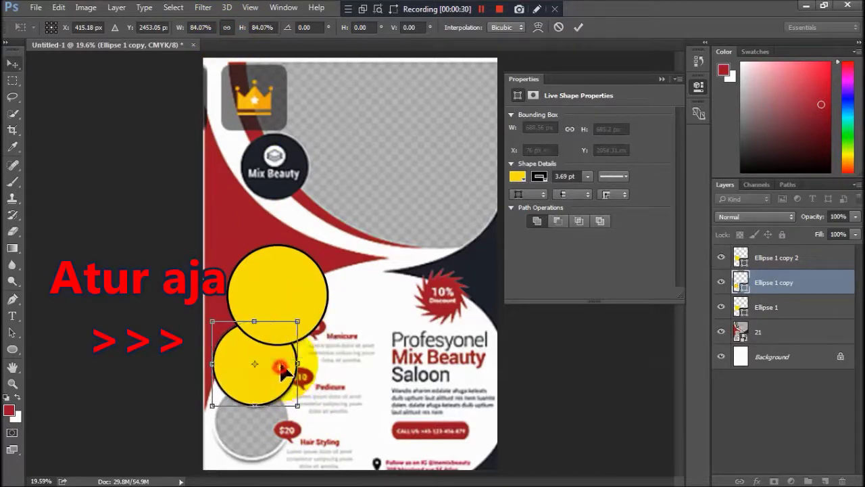
key(Return)
click(764, 306)
Step: Move the second copy over the bottom grey circle and shrink it to about 78%
click(730, 257)
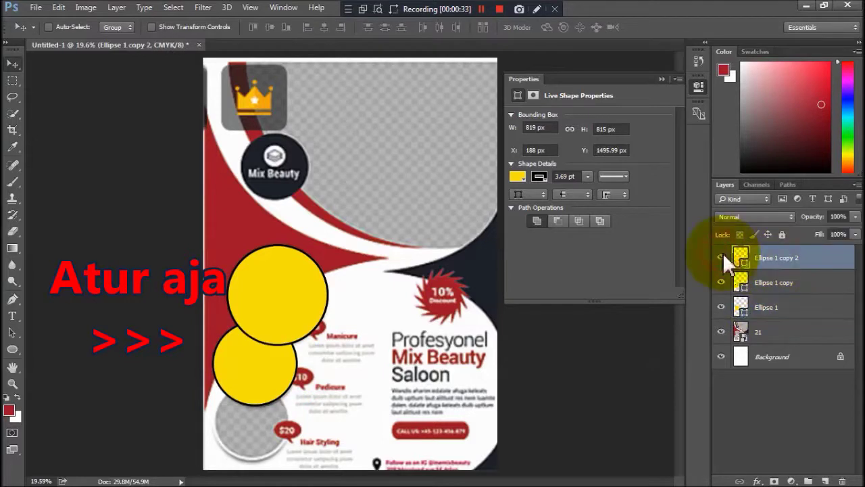
mouse_move(287, 284)
mouse_down()
mouse_move(305, 401)
mouse_move(272, 409)
mouse_up()
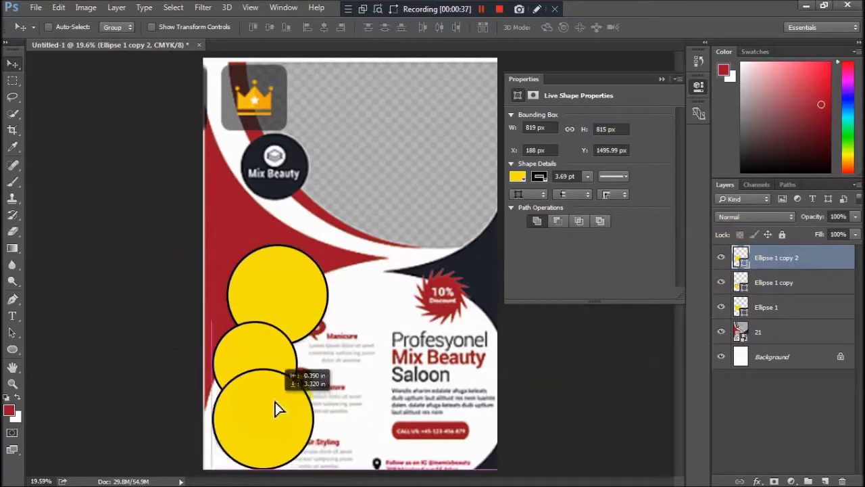
key(ctrl+t)
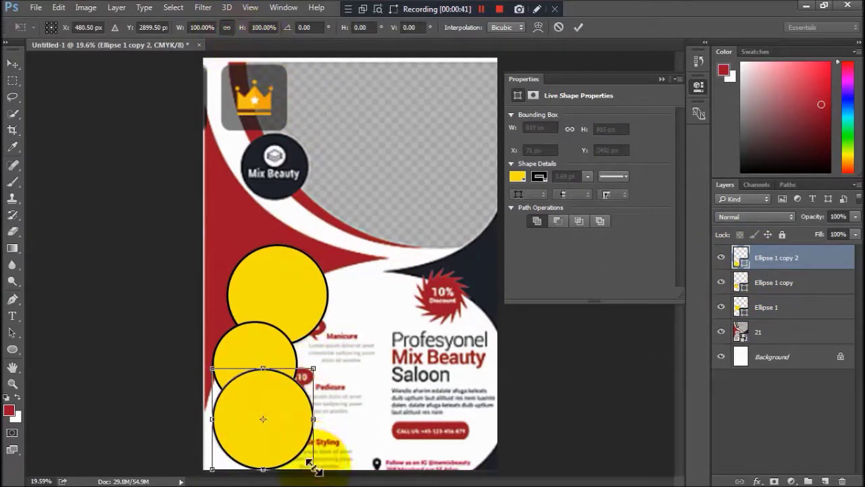
drag(313, 469, 292, 447)
drag(279, 408, 279, 421)
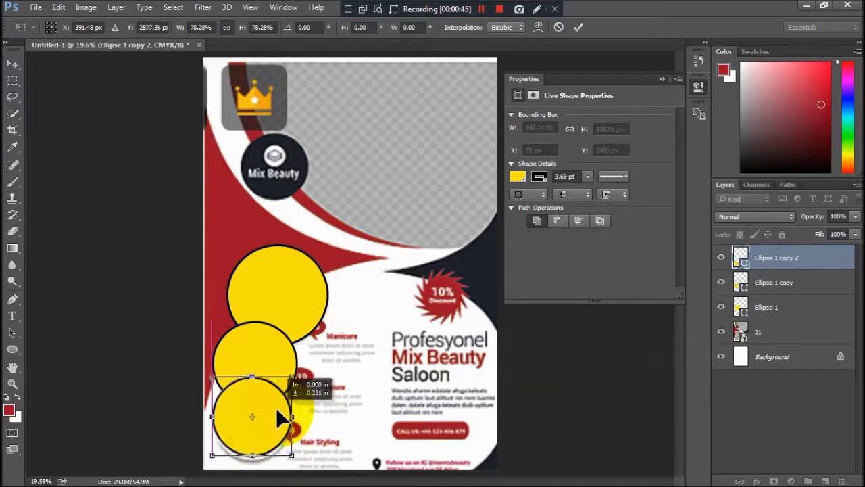
drag(292, 460, 290, 463)
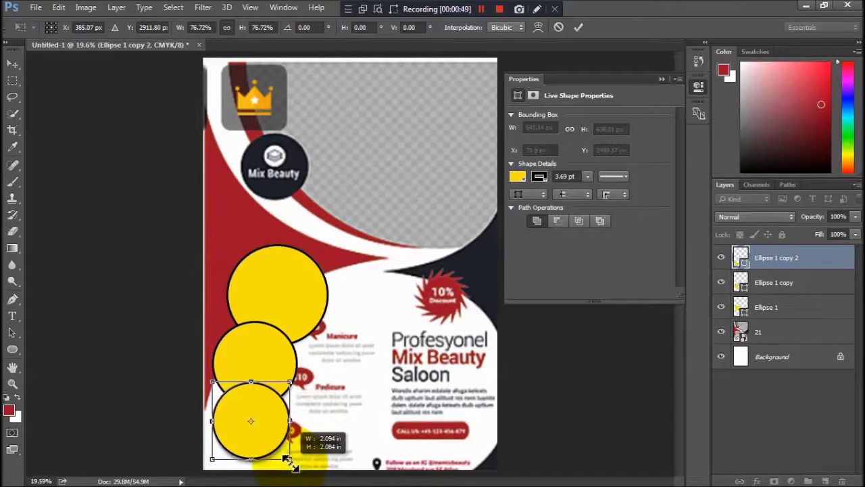
double_click(273, 436)
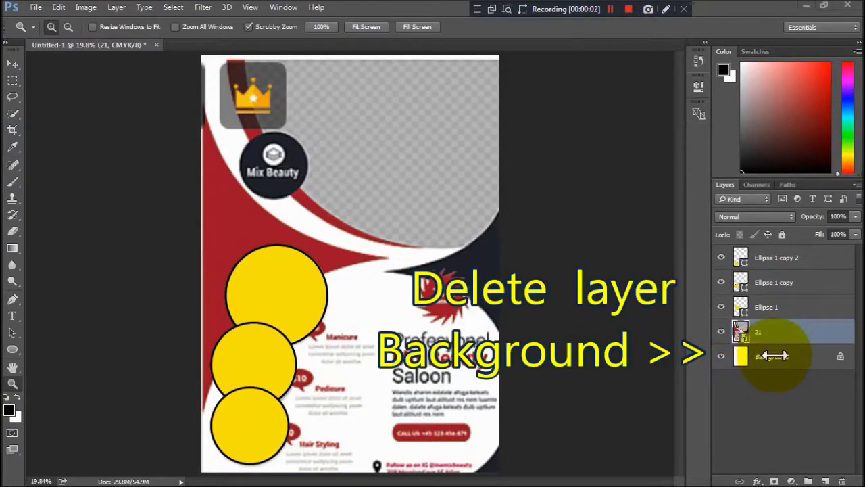
Step: Delete the Background layer and hide flyer layer 21
click(777, 364)
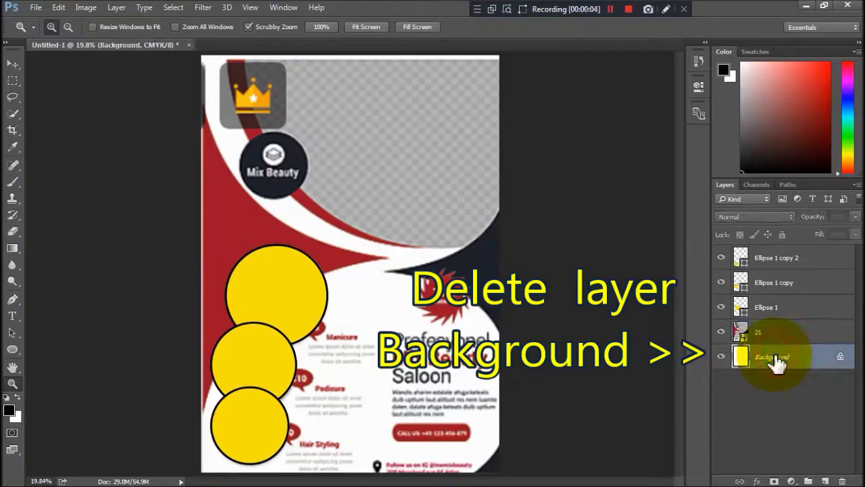
drag(766, 362, 842, 480)
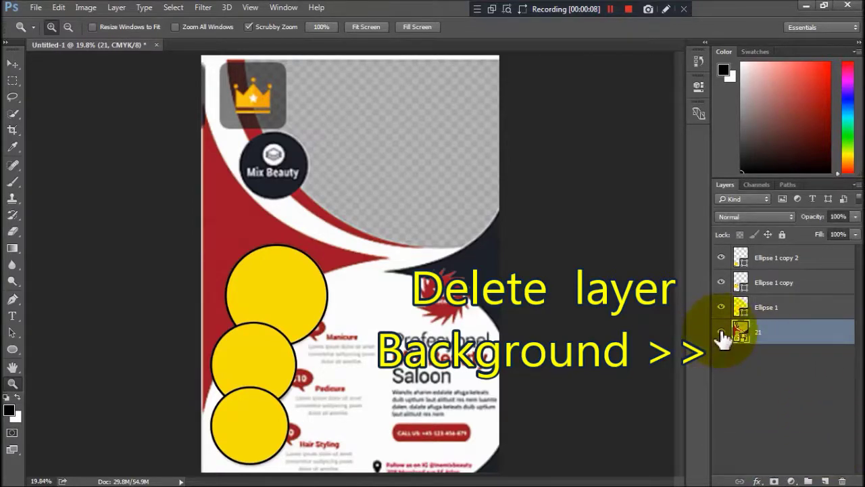
click(721, 332)
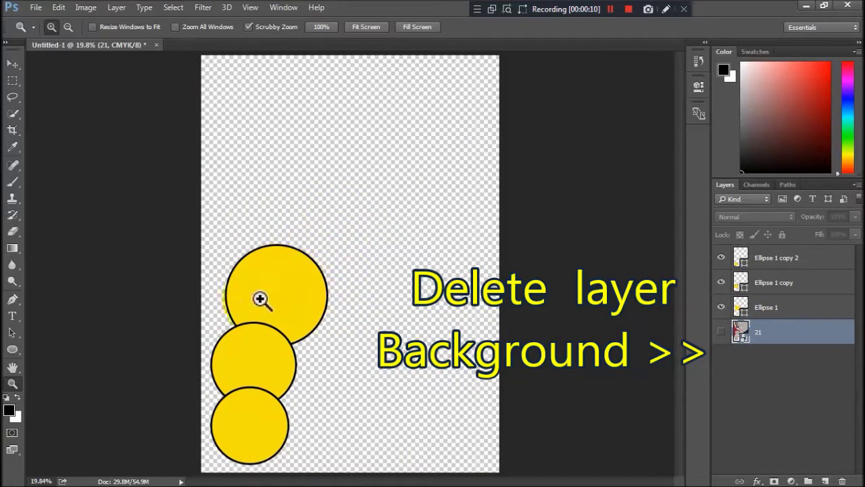
click(15, 350)
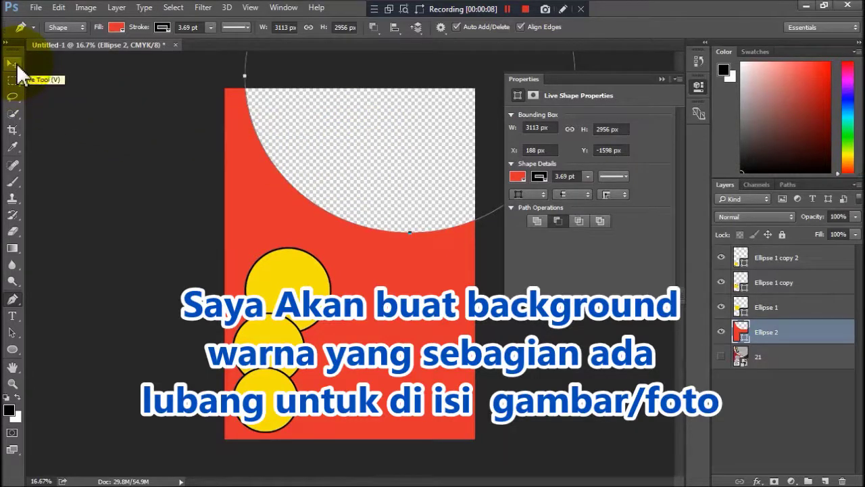
Step: Draw a large red Ellipse 2 circle and shift it up to hang from the page top
click(15, 65)
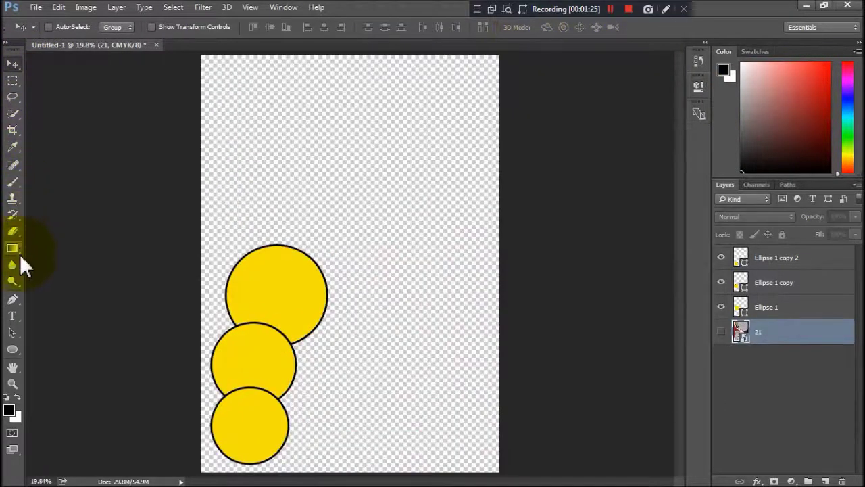
click(13, 352)
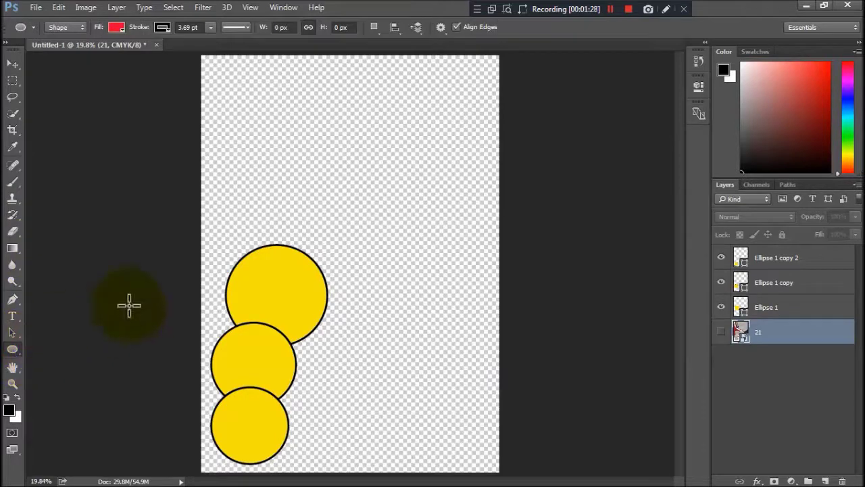
key(ctrl+minus)
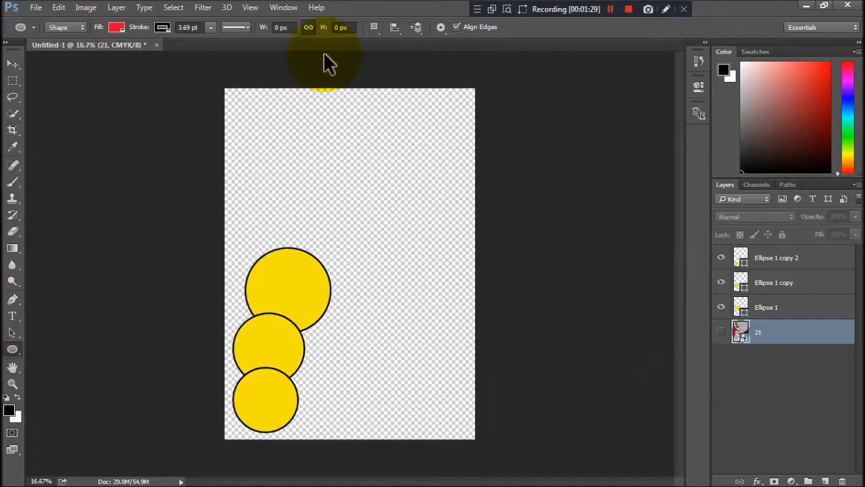
key(ctrl+minus)
mouse_move(332, 72)
mouse_down()
mouse_move(584, 295)
mouse_move(580, 303)
mouse_up()
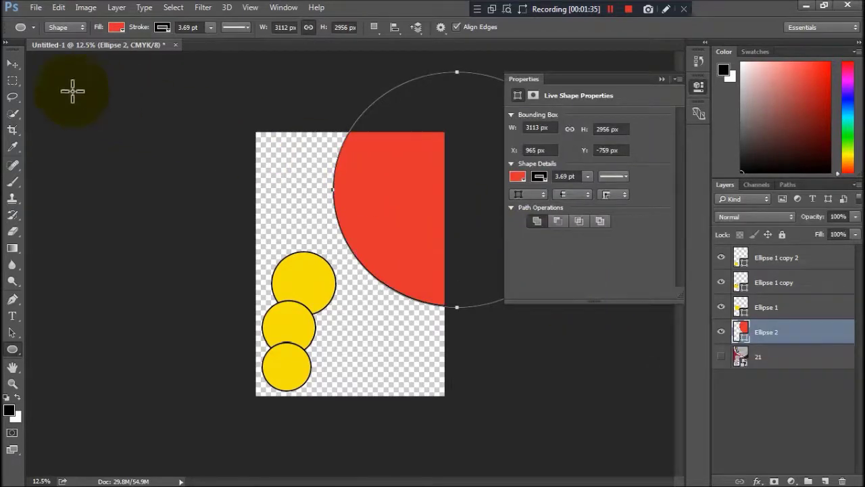
click(12, 62)
drag(384, 194, 362, 142)
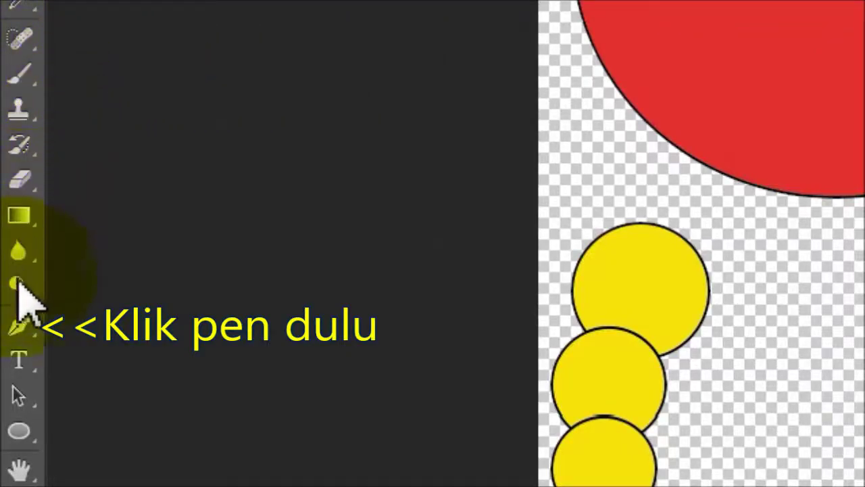
Step: Apply Subtract Front Shape to the red circle, then show only flyer layer 21
click(18, 327)
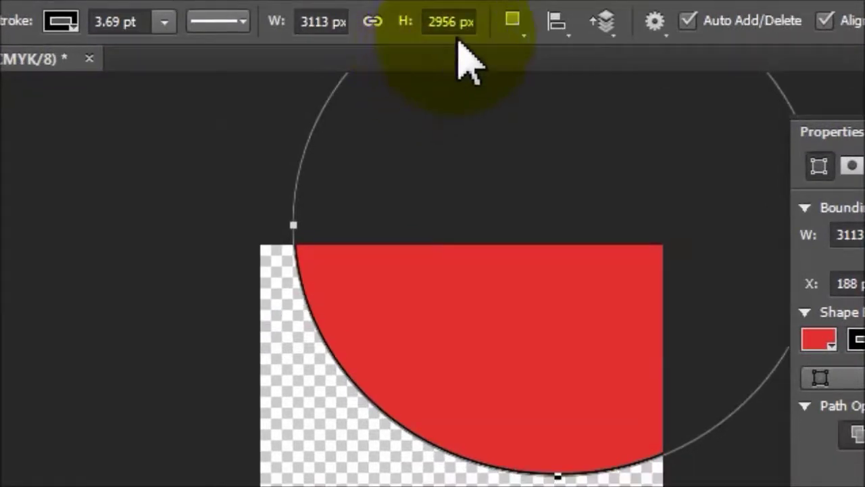
click(514, 27)
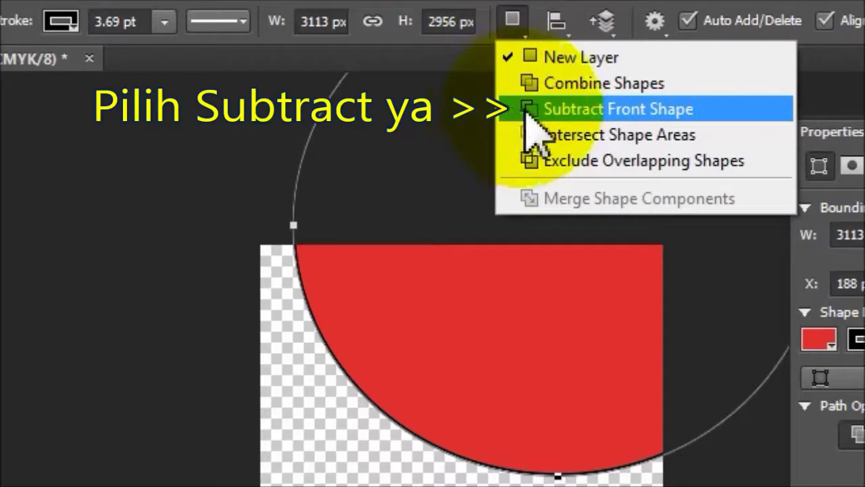
click(552, 110)
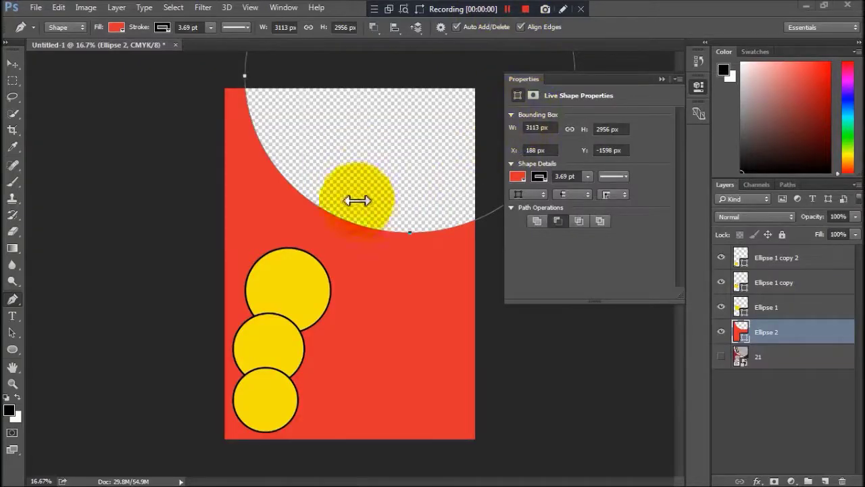
click(374, 175)
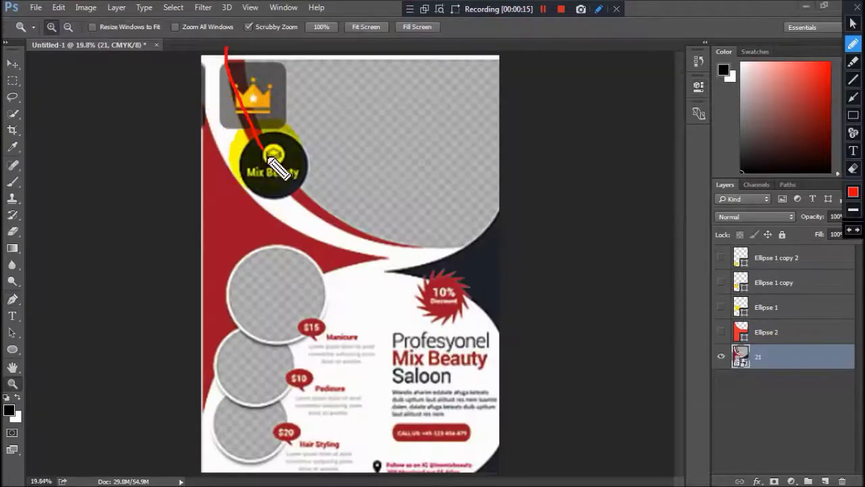
mouse_move(275, 164)
mouse_down()
mouse_move(329, 222)
mouse_move(365, 237)
mouse_move(486, 250)
mouse_move(429, 269)
mouse_move(281, 216)
mouse_move(212, 132)
mouse_move(196, 78)
mouse_move(204, 53)
mouse_move(230, 53)
mouse_up()
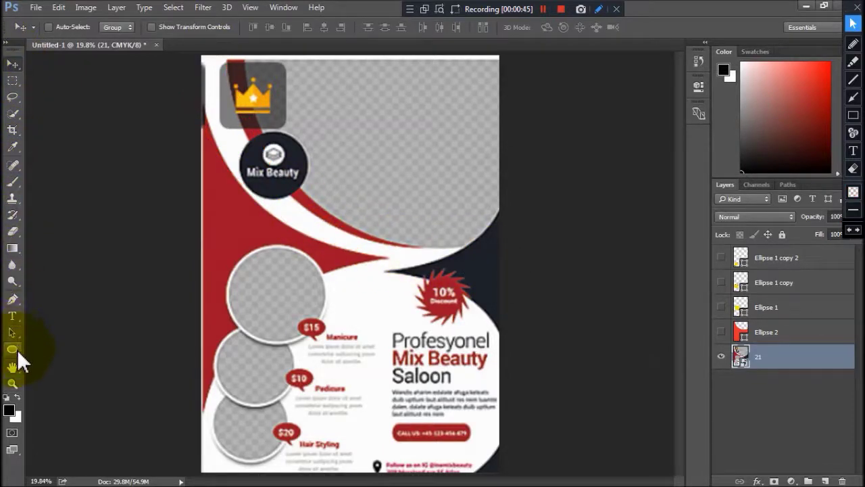
Step: Draw a large red ellipse and move it down over the flyer's top
click(13, 351)
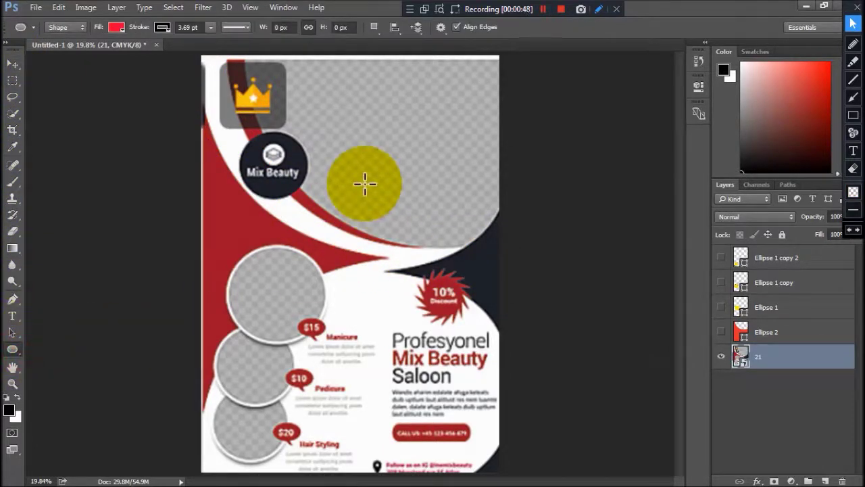
key(ctrl+minus)
key(ctrl+minus)
mouse_move(254, 68)
mouse_down()
mouse_move(527, 308)
mouse_move(515, 311)
mouse_up()
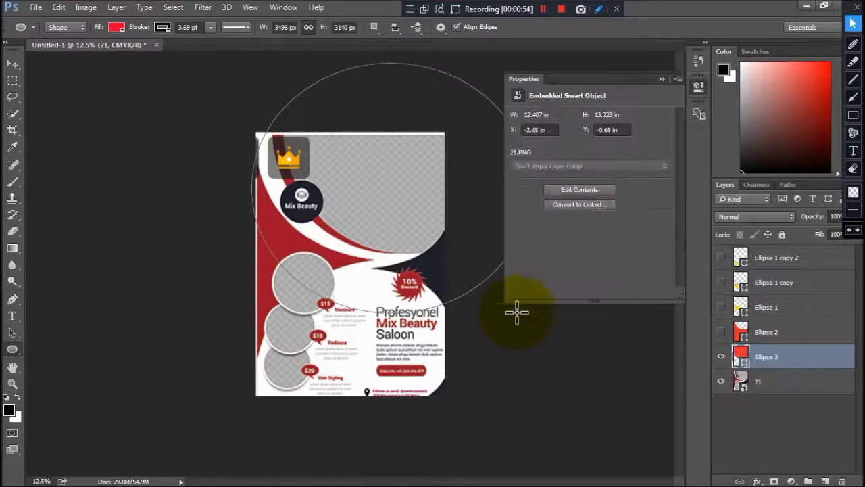
click(14, 64)
drag(271, 203, 350, 188)
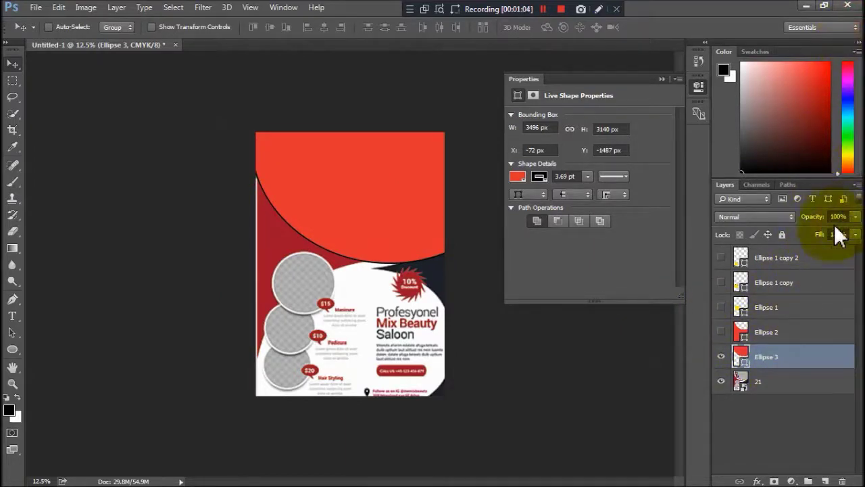
Step: Lower the circle to 68% opacity and nudge it to fit the flyer's curve
drag(857, 230, 837, 231)
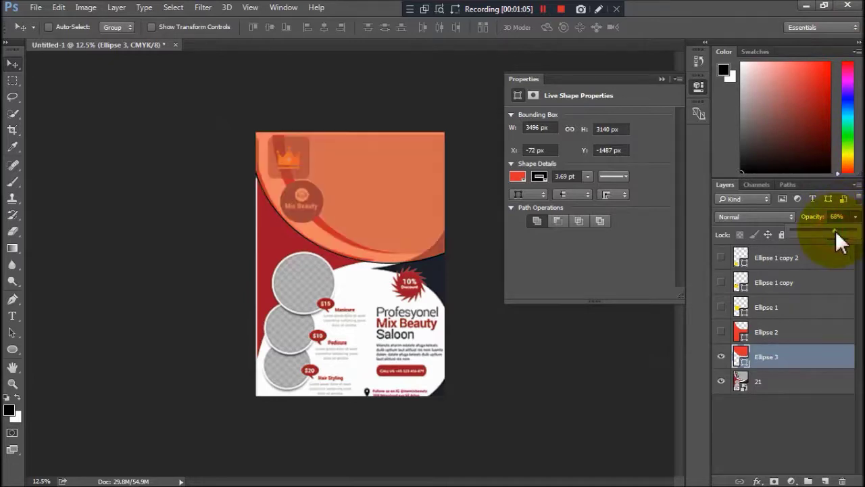
drag(421, 218, 395, 202)
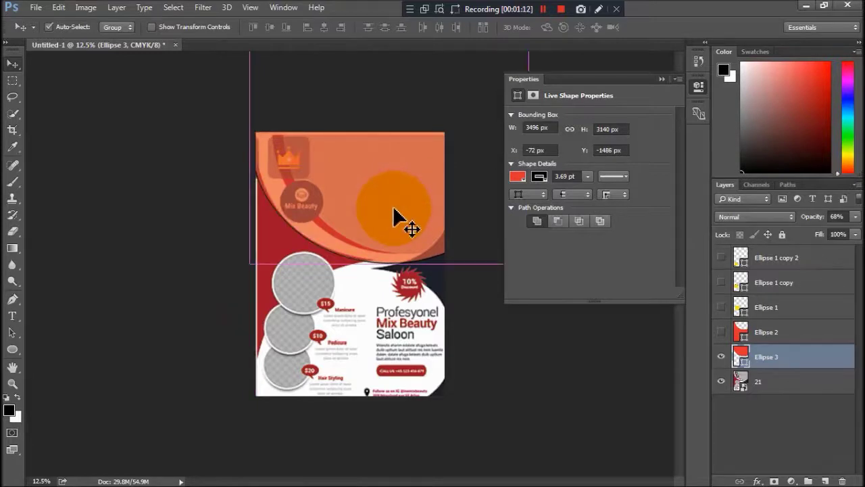
key(ctrl+plus)
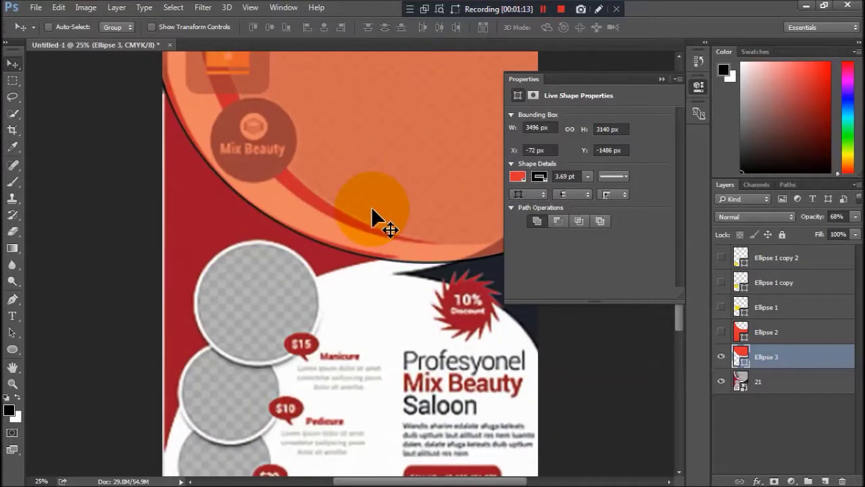
key(Up)
key(Up)
key(Up)
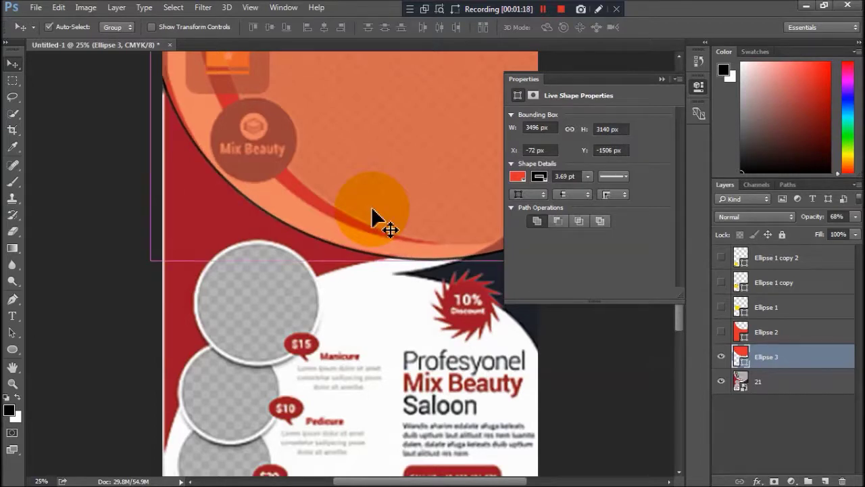
key(ctrl+minus)
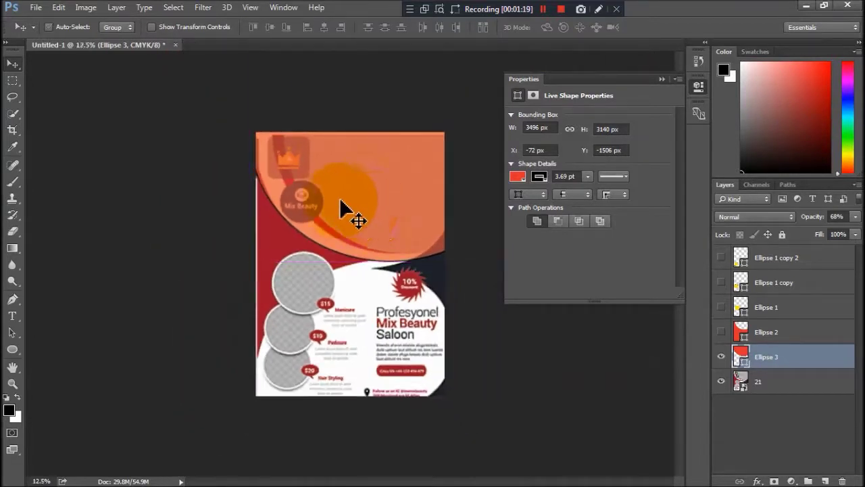
Step: Add an offset second ellipse to Ellipse 3 using Exclude Overlapping Shapes, leaving a crescent band
click(13, 351)
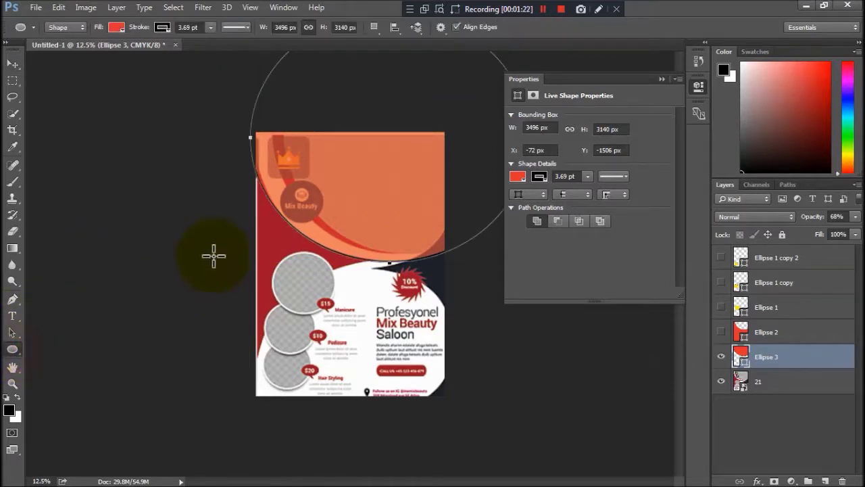
click(662, 80)
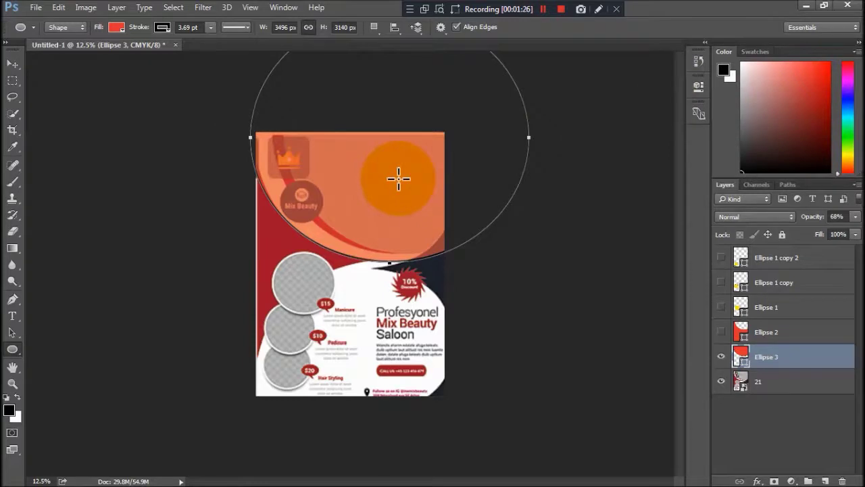
key(ctrl+minus)
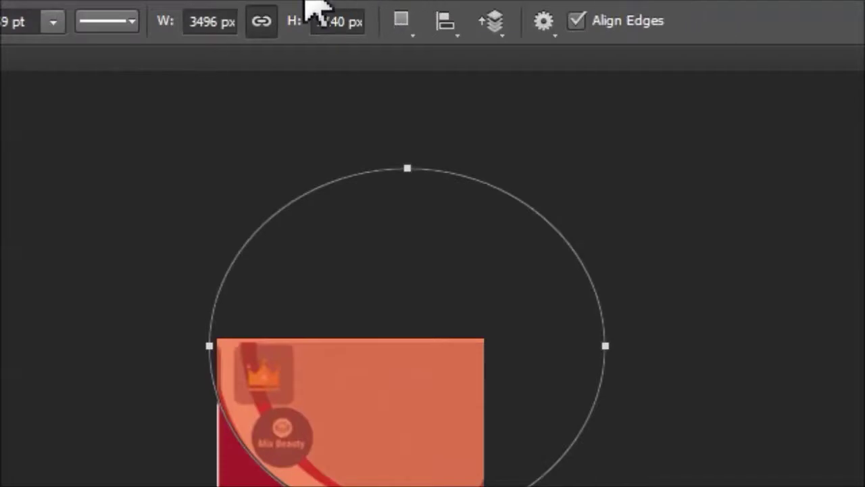
click(403, 23)
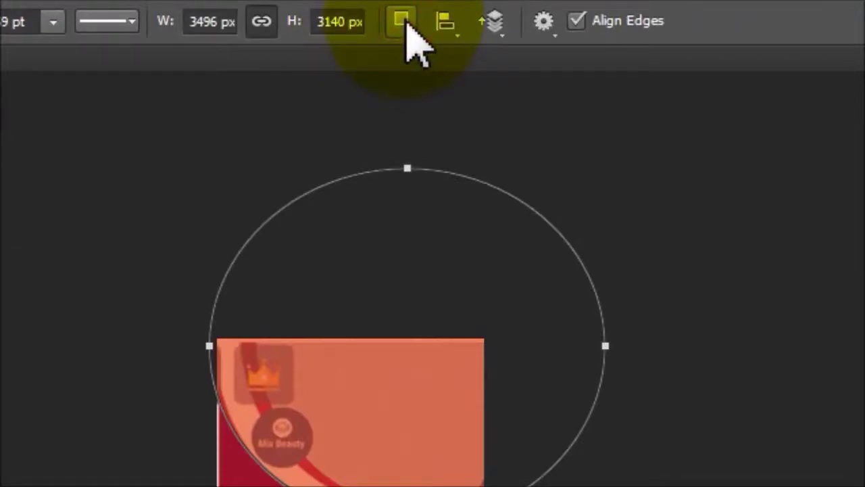
click(404, 23)
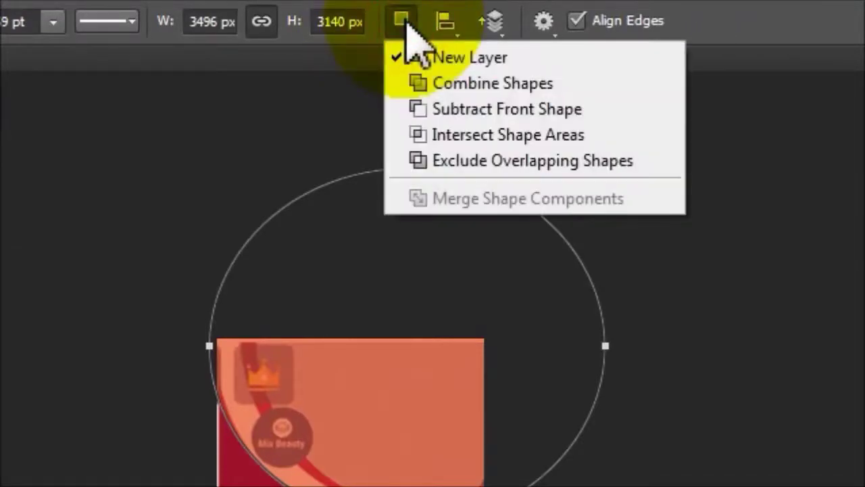
click(455, 169)
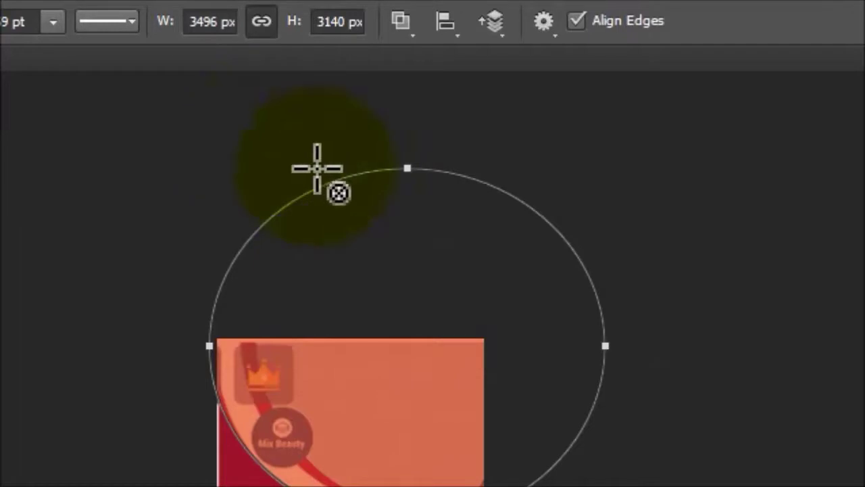
mouse_move(252, 131)
mouse_down()
mouse_move(439, 363)
mouse_move(693, 483)
mouse_up()
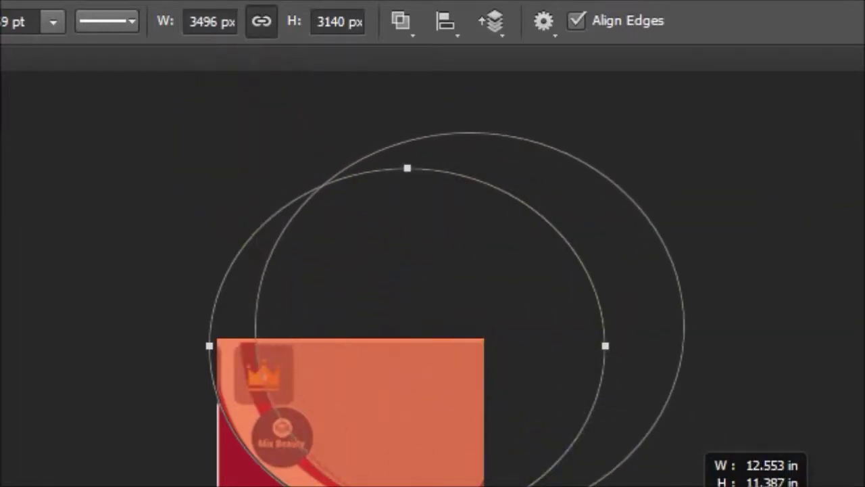
click(260, 301)
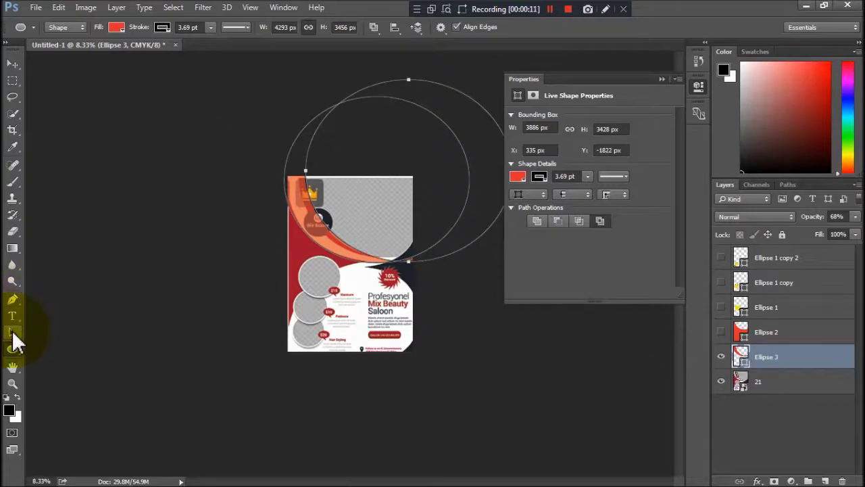
Step: Nudge the second ellipse path slightly, then discard the pending transformation with Don't Apply
click(12, 332)
drag(344, 244, 350, 246)
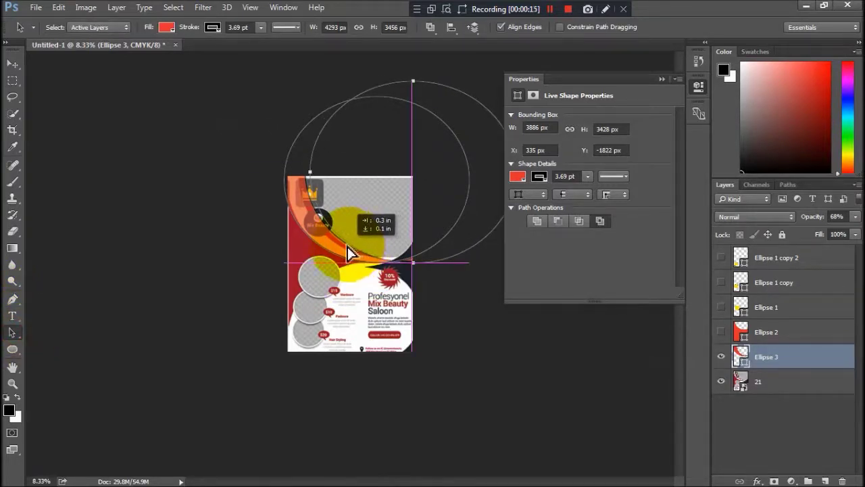
drag(350, 253, 343, 258)
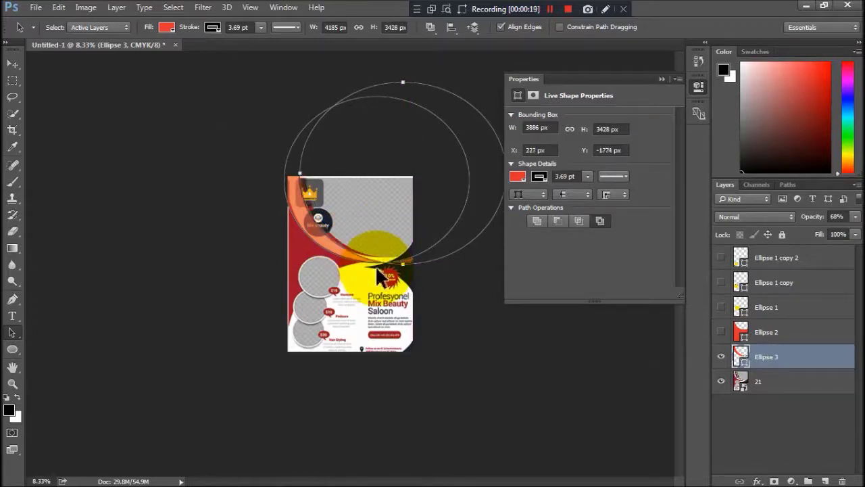
key(ctrl)
key(ctrl+plus)
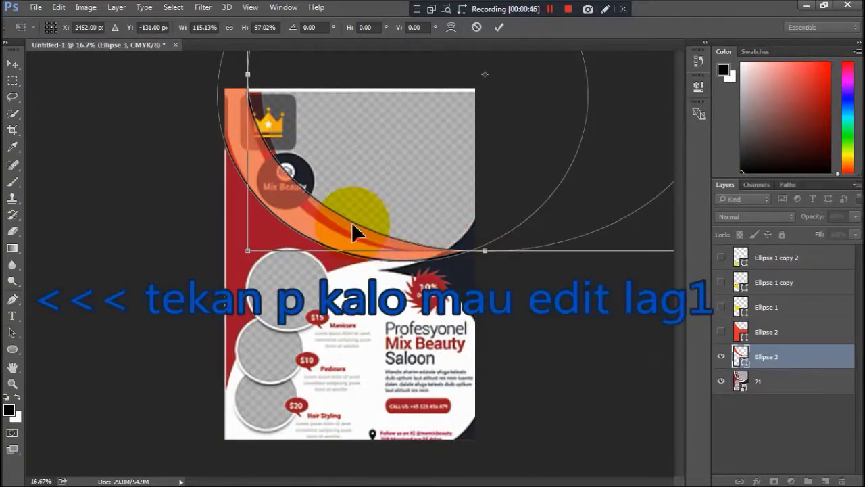
click(13, 300)
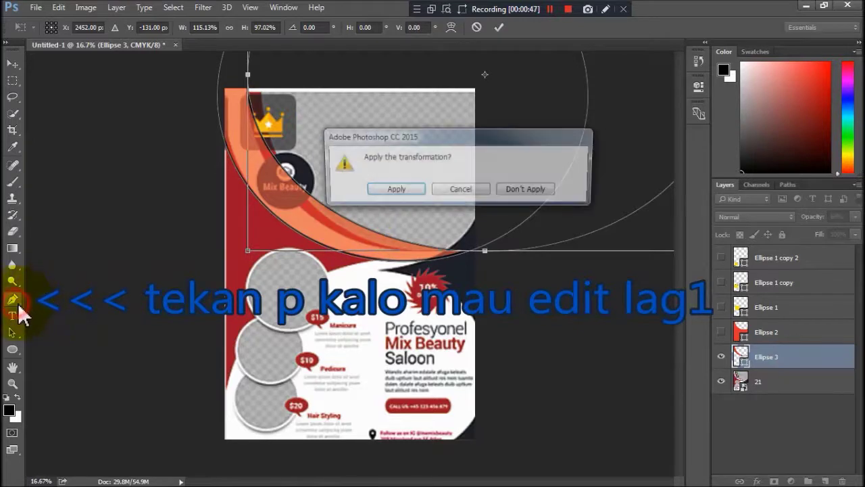
click(528, 191)
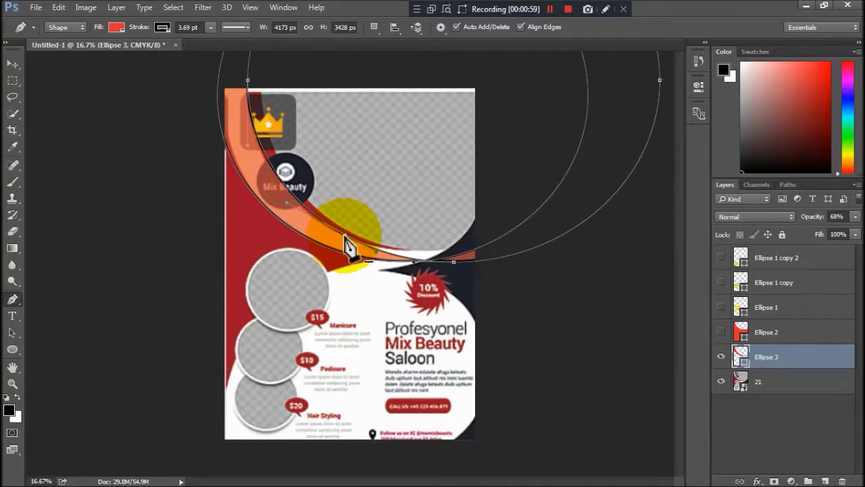
Step: Drag, add and delete anchor points so the band's right end tapers to a point
drag(345, 240, 382, 250)
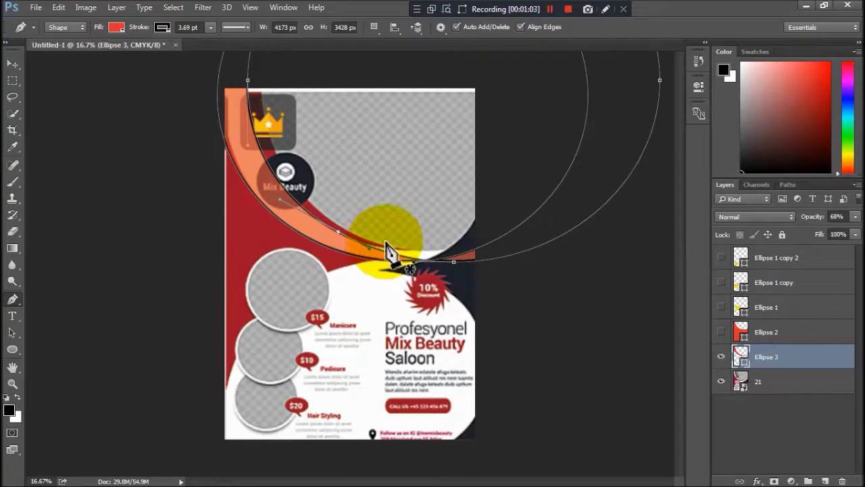
drag(457, 269, 491, 251)
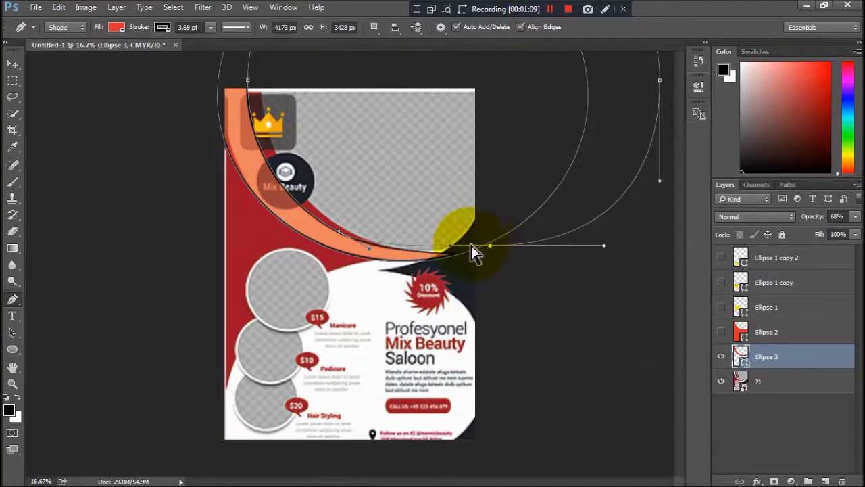
click(435, 246)
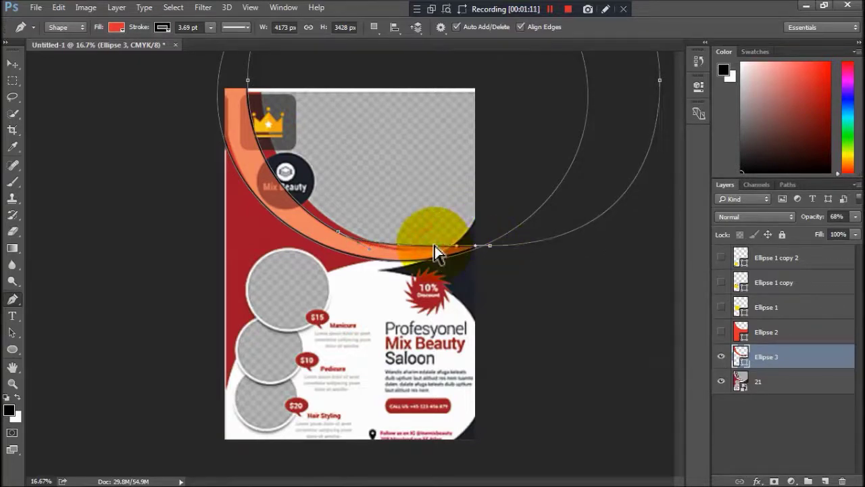
mouse_move(435, 247)
mouse_down()
mouse_move(487, 279)
mouse_move(521, 242)
mouse_move(516, 236)
mouse_move(531, 234)
mouse_up()
click(514, 230)
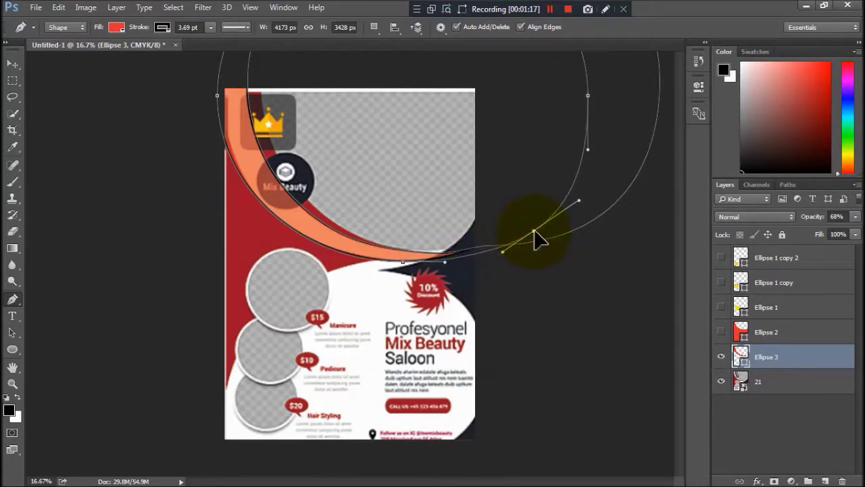
click(487, 248)
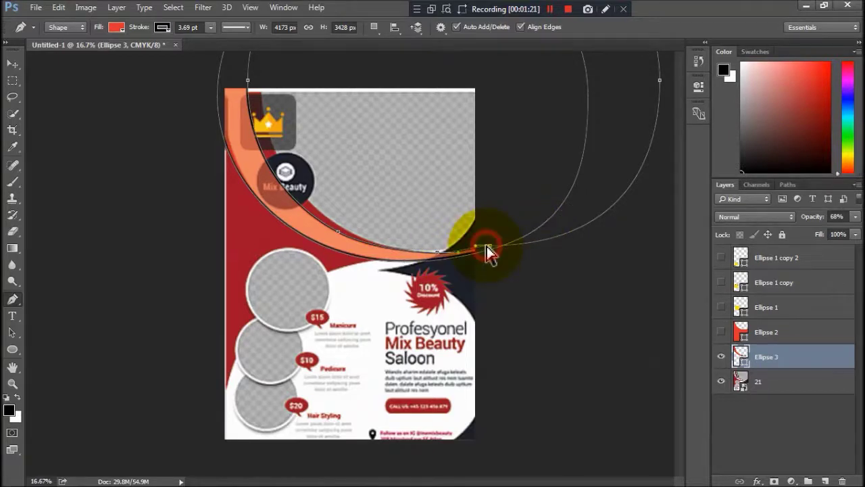
click(490, 248)
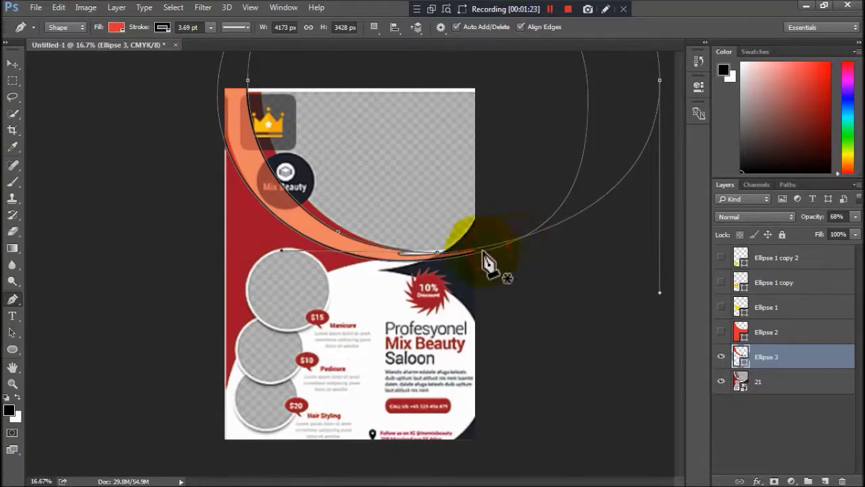
click(440, 256)
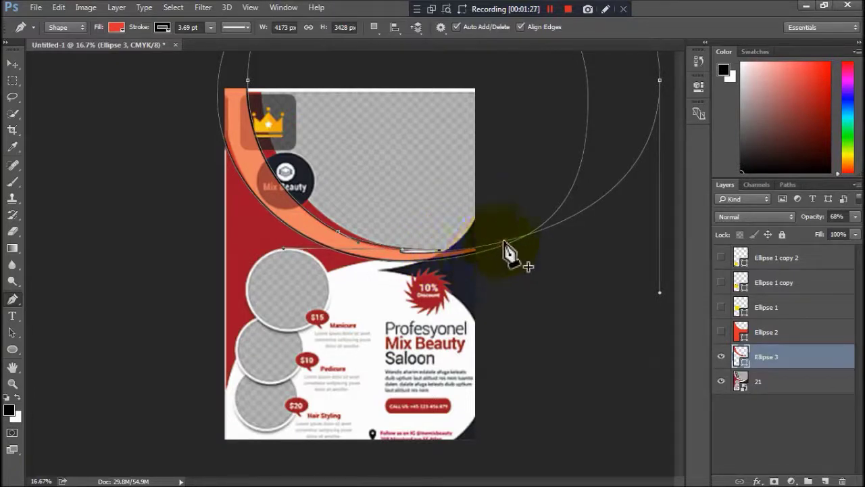
drag(504, 242, 463, 259)
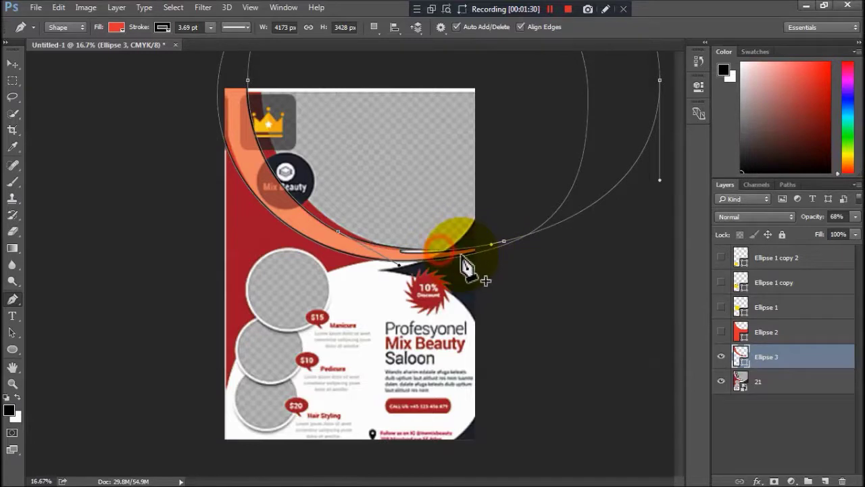
Step: Set the Ellipse 3 band's layer opacity back to 100%
click(12, 63)
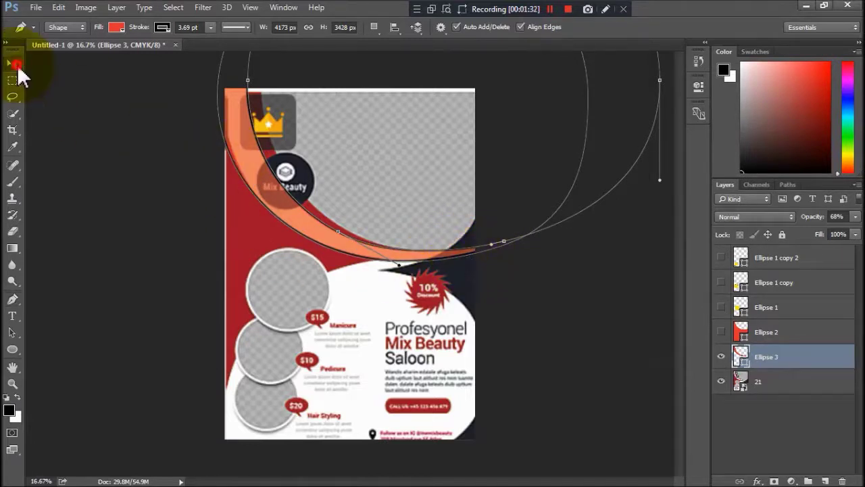
click(12, 383)
click(718, 358)
click(784, 359)
click(855, 216)
drag(840, 235, 840, 230)
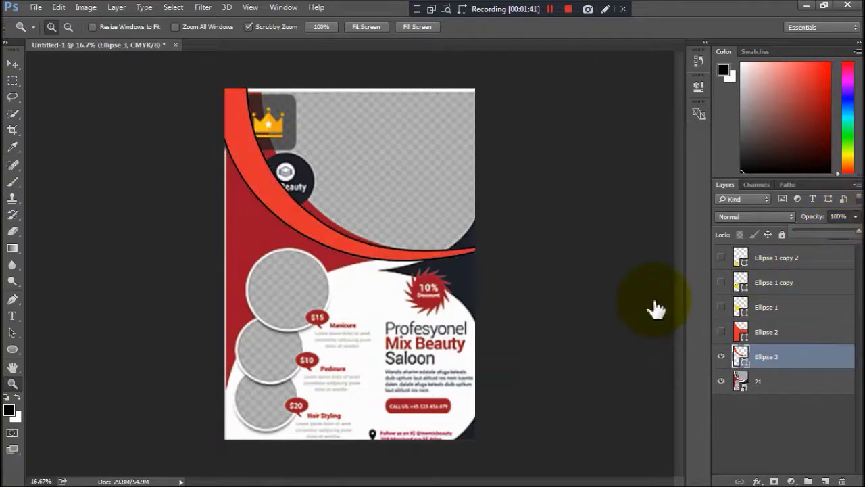
Step: Preview Ellipse 2 and the three yellow circles over the flyer, then open the band's Fill colours
drag(406, 261, 401, 251)
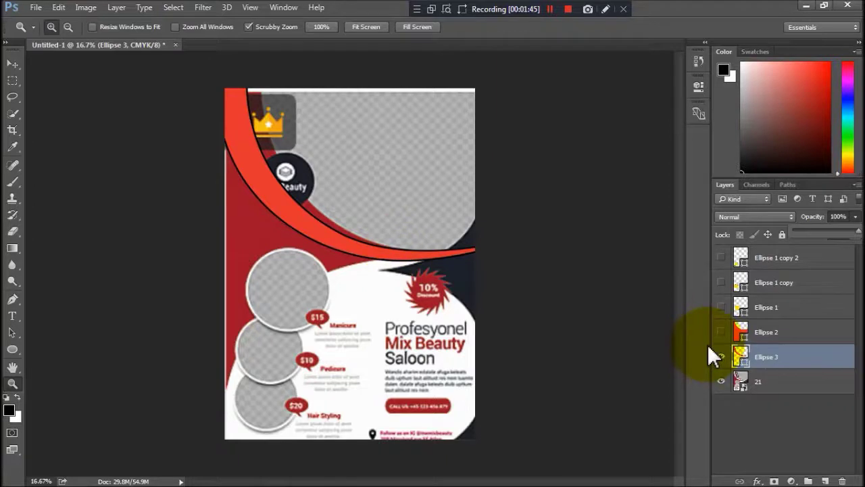
click(721, 332)
click(721, 307)
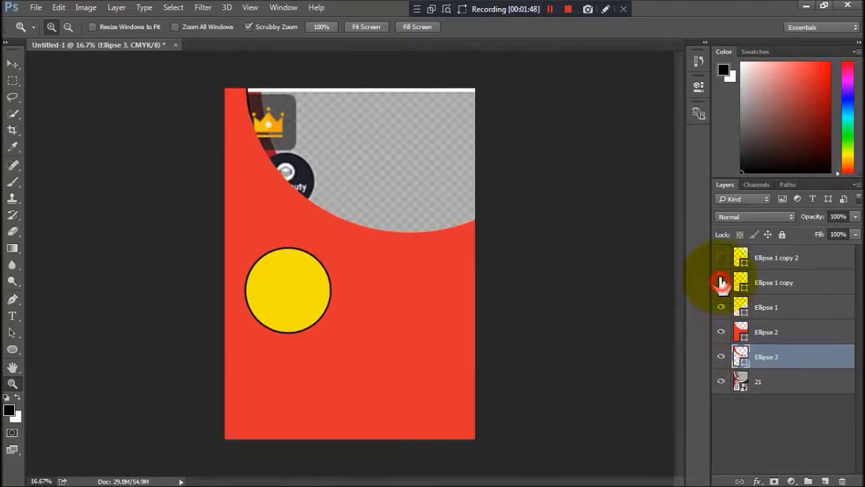
click(721, 282)
click(721, 258)
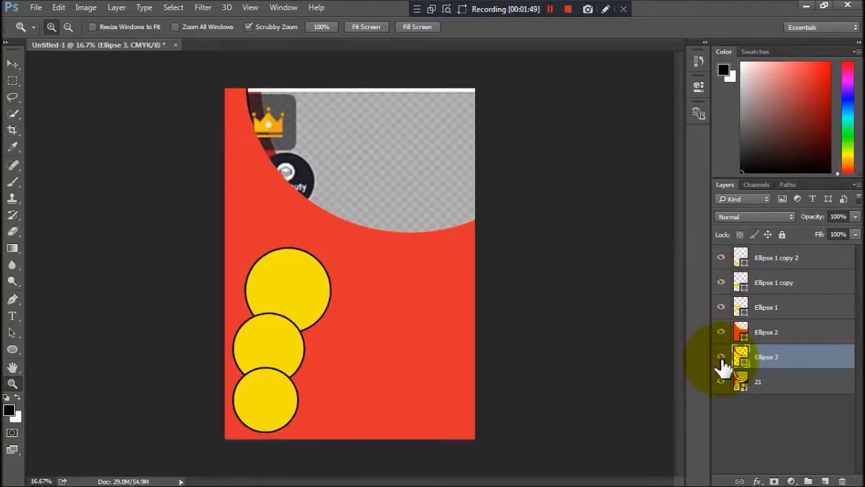
click(721, 331)
drag(721, 257, 720, 348)
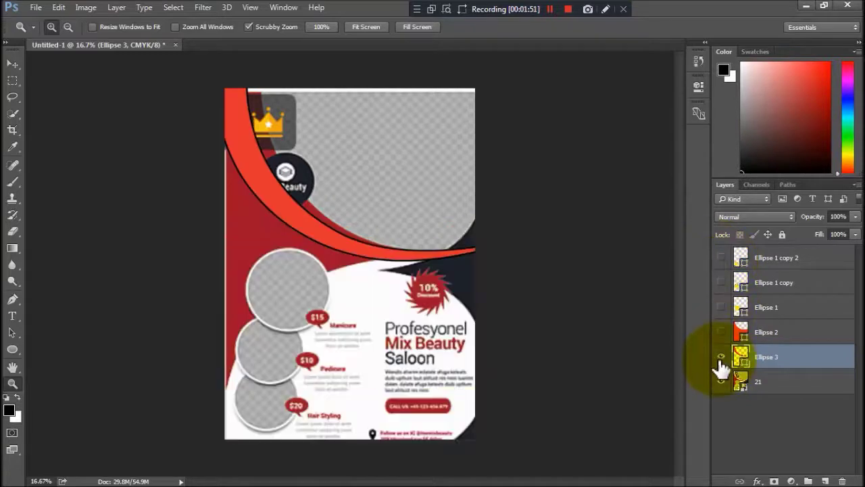
click(721, 356)
click(721, 357)
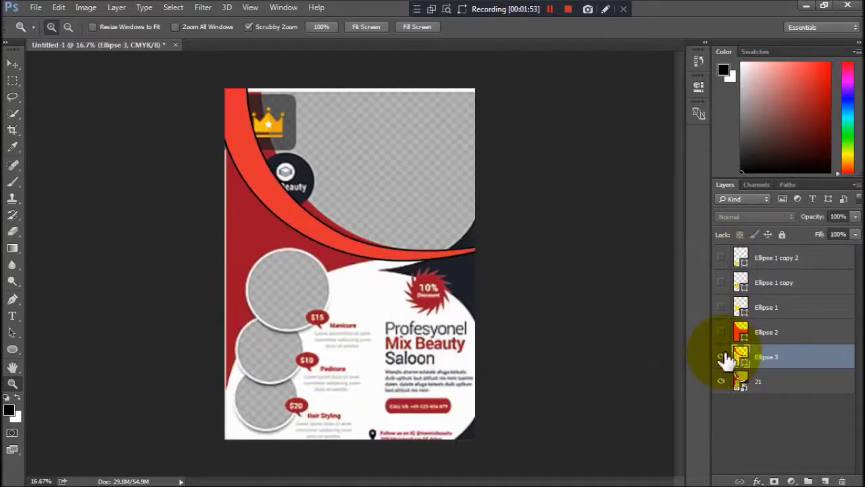
click(12, 299)
click(116, 27)
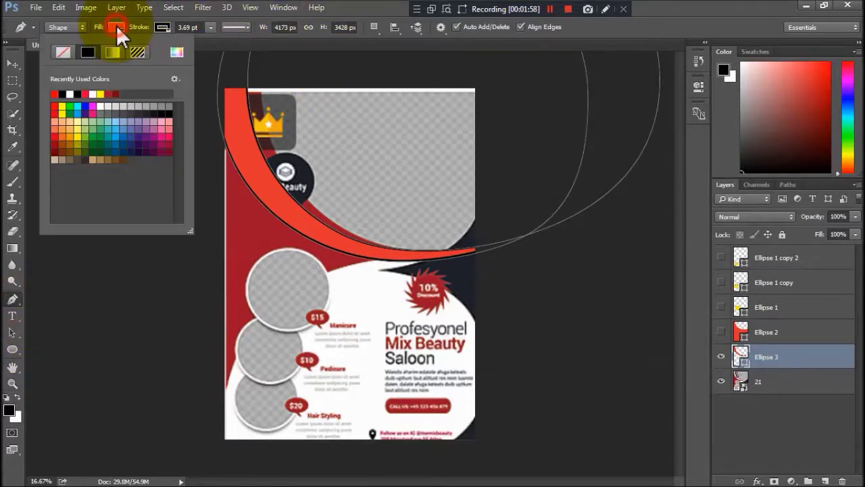
Step: Fill the band white, hide flyer 21, show the red and yellow shapes, and stack the band above Ellipse 2
click(69, 94)
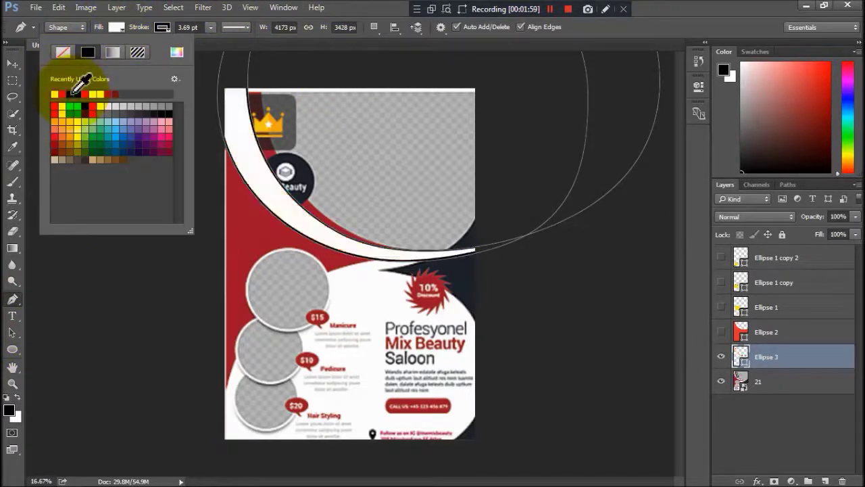
click(721, 331)
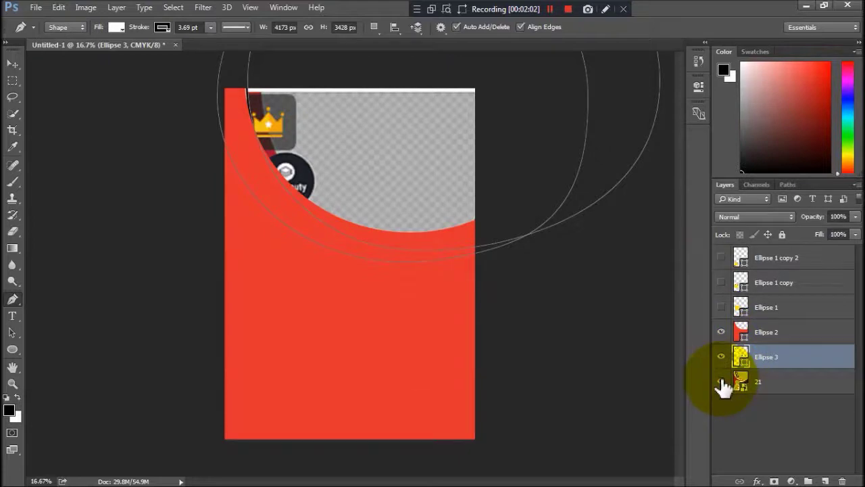
click(721, 381)
click(720, 307)
click(721, 282)
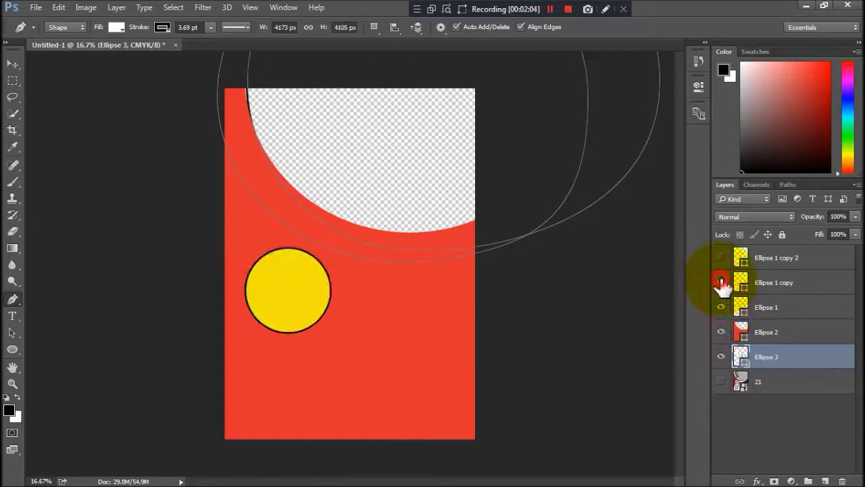
click(721, 257)
click(767, 353)
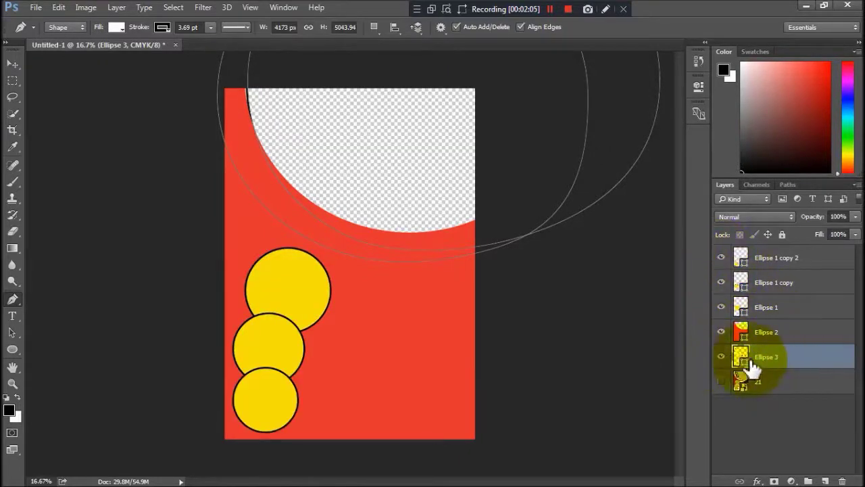
drag(767, 353, 768, 332)
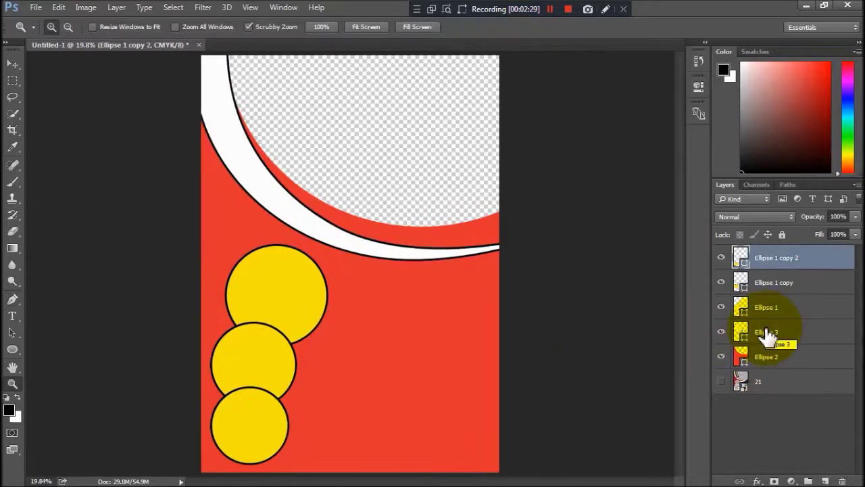
click(777, 332)
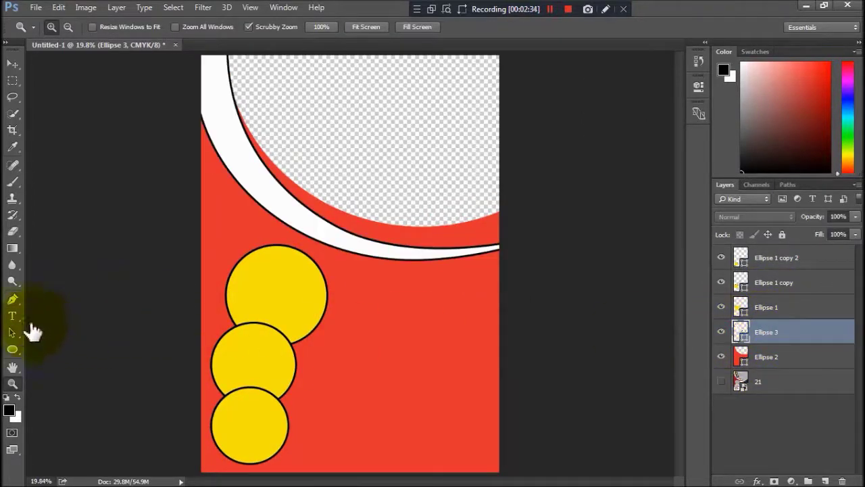
Step: Set the band's stroke to none and toggle the white band to compare
click(13, 300)
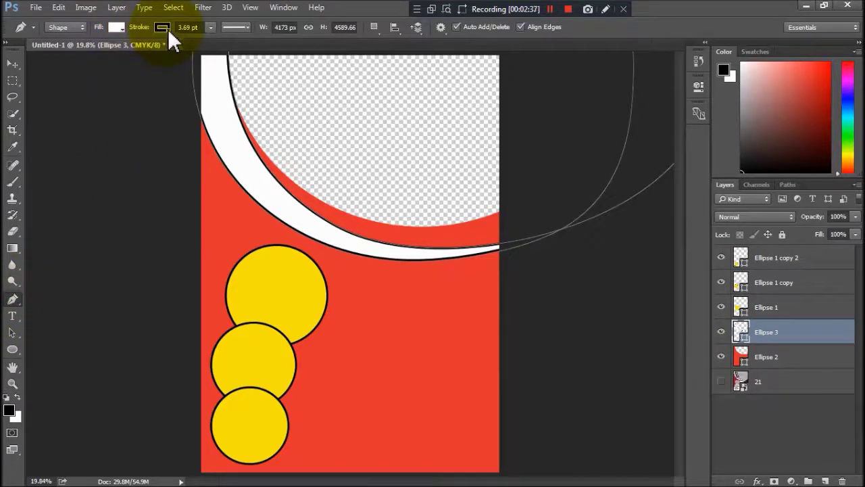
click(167, 28)
click(109, 52)
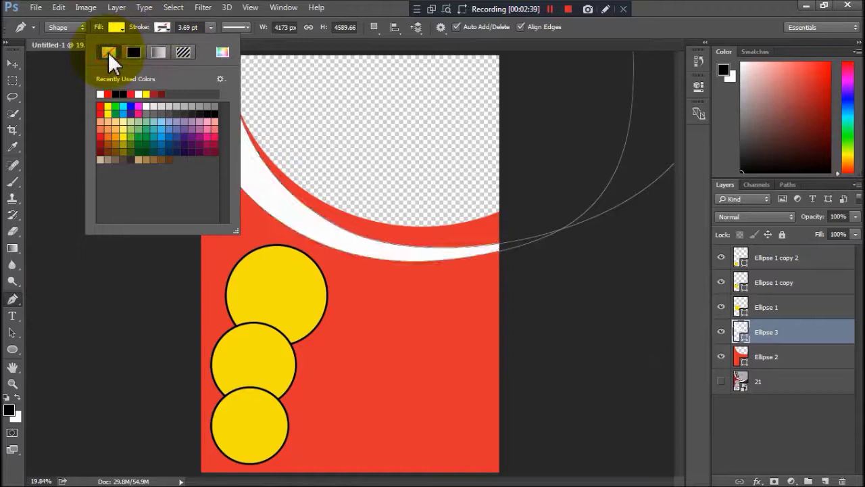
click(12, 65)
drag(169, 102, 426, 229)
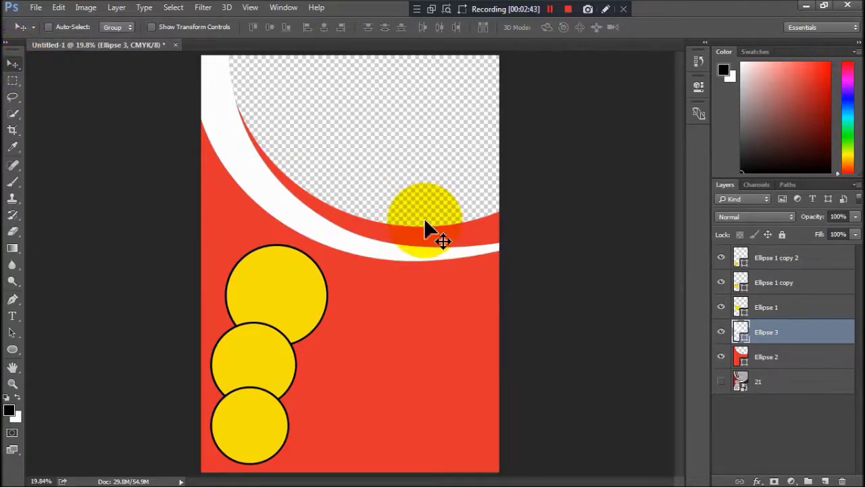
drag(425, 220, 584, 321)
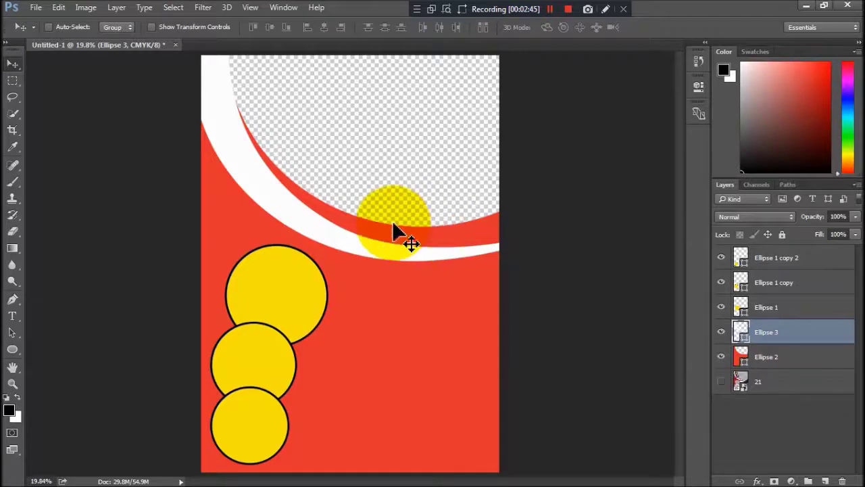
click(721, 332)
click(721, 332)
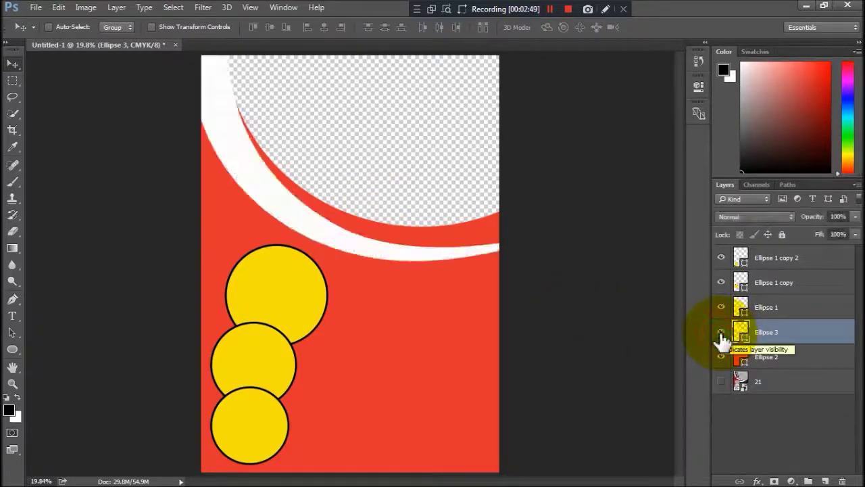